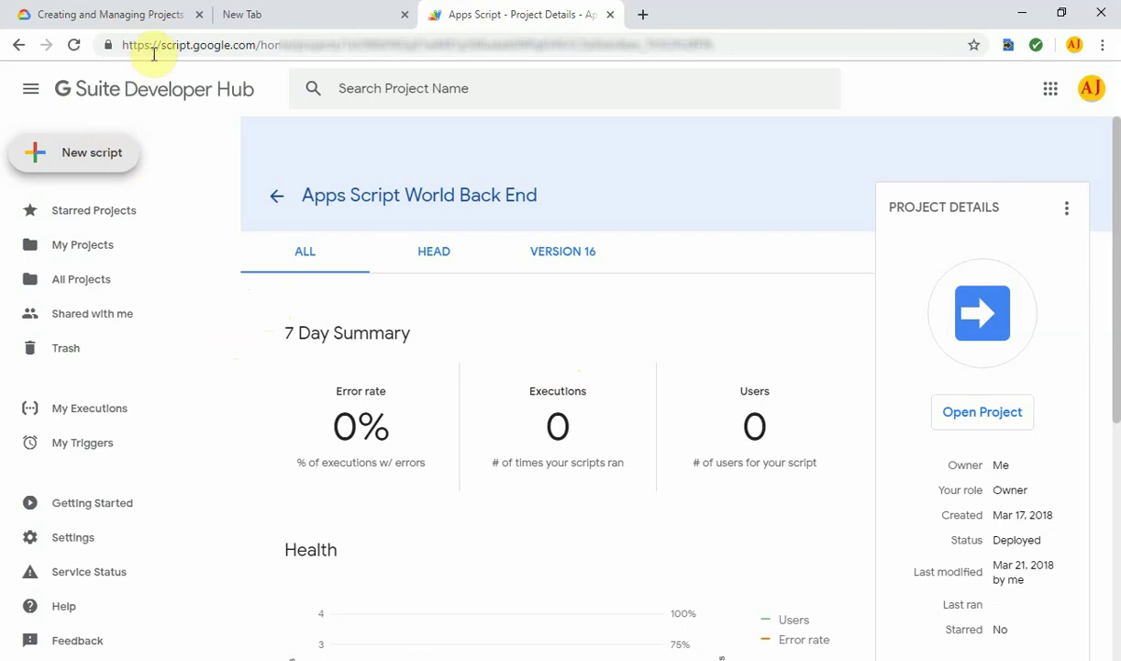
{"action": "left_click", "coordinate": [251, 44]}
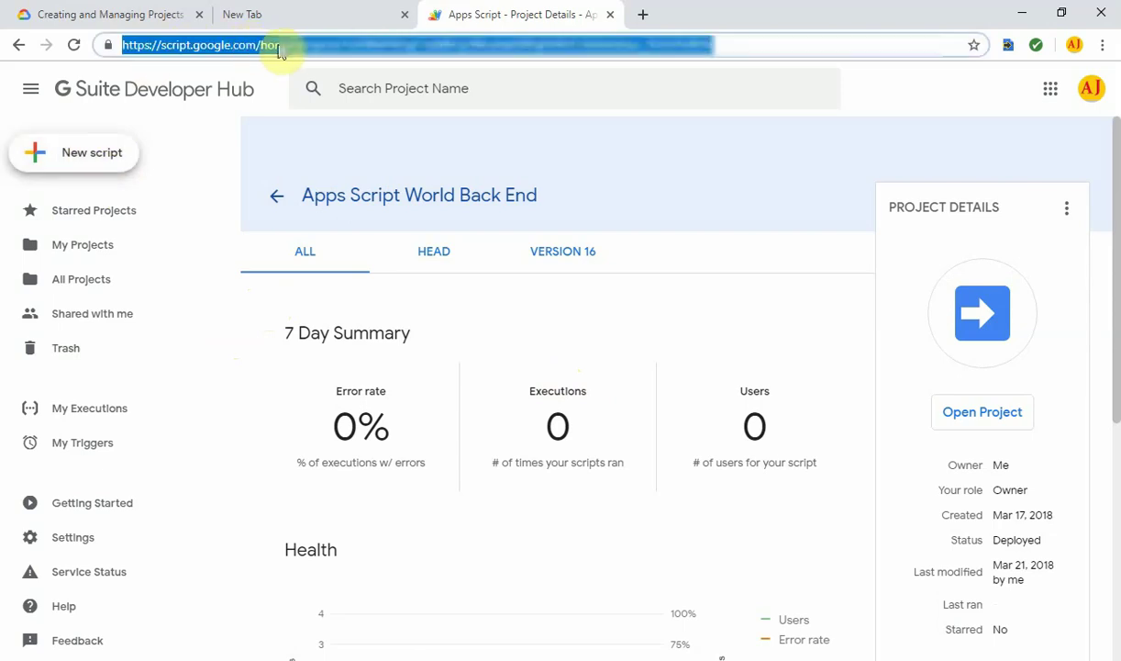
{"action": "left_click", "coordinate": [289, 44]}
{"action": "left_click_drag", "start_coordinate": [289, 44], "coordinate": [120, 45]}
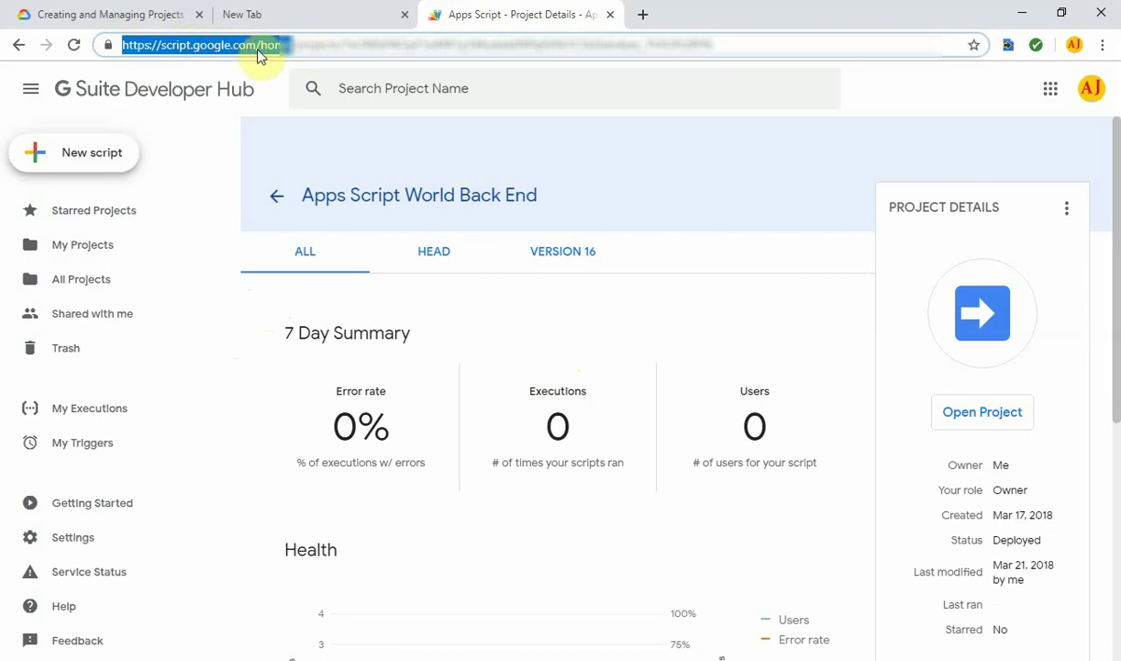
{"action": "left_click", "coordinate": [276, 73]}
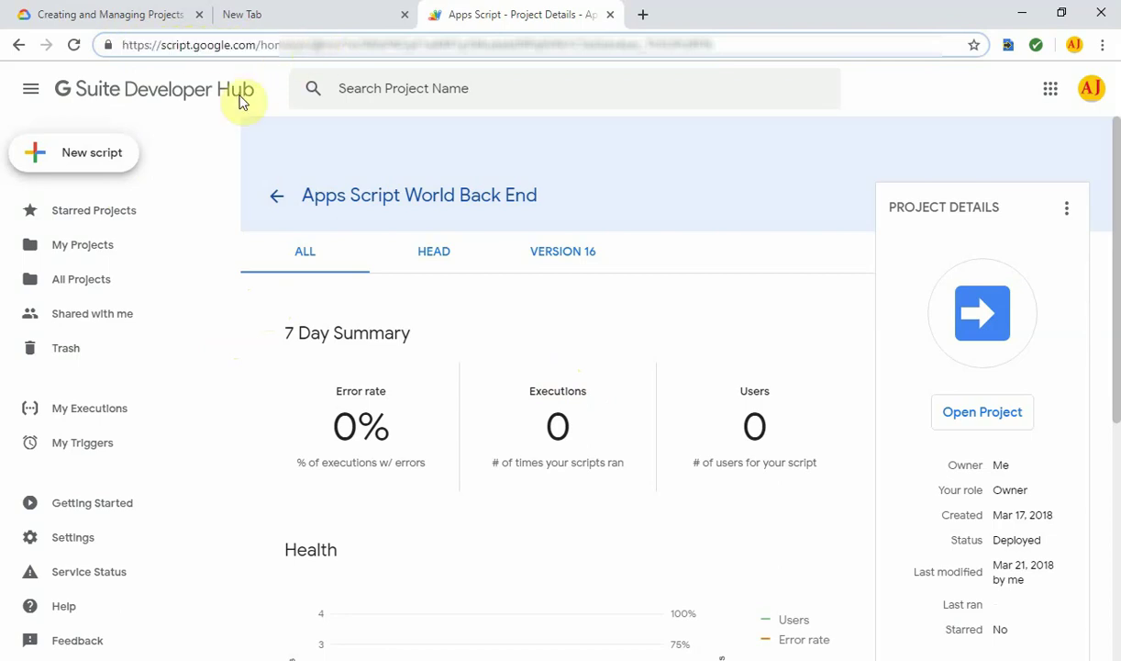
- Create a new Apps Script project and name it "Test GCP Project"
{"action": "left_click", "coordinate": [95, 153]}
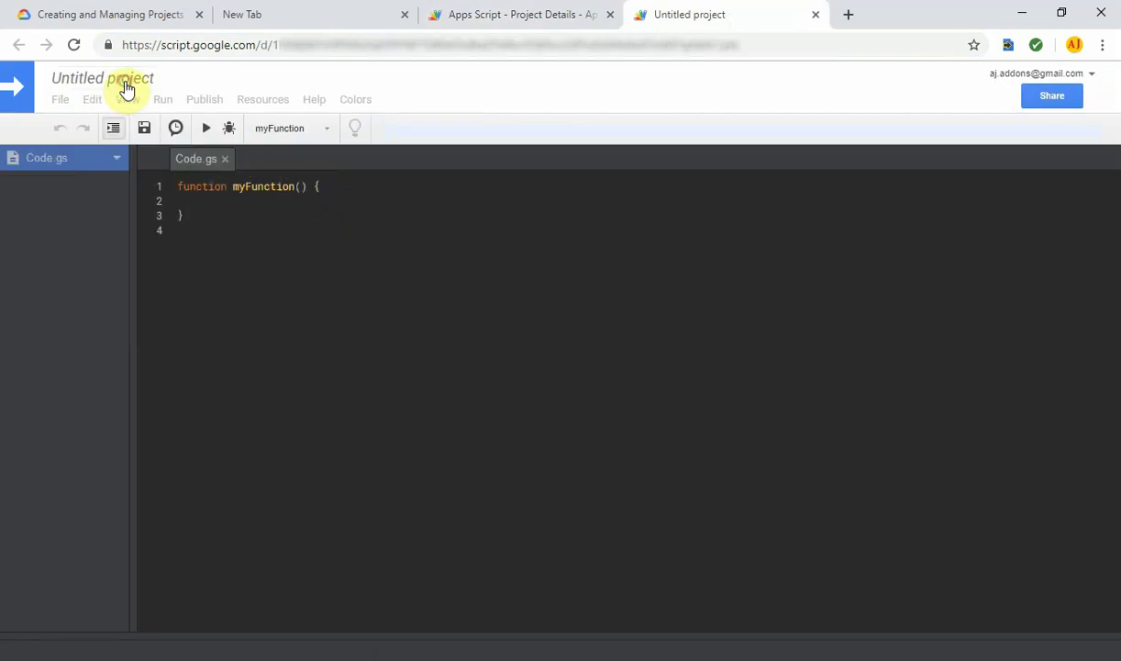
{"action": "left_click", "coordinate": [127, 85]}
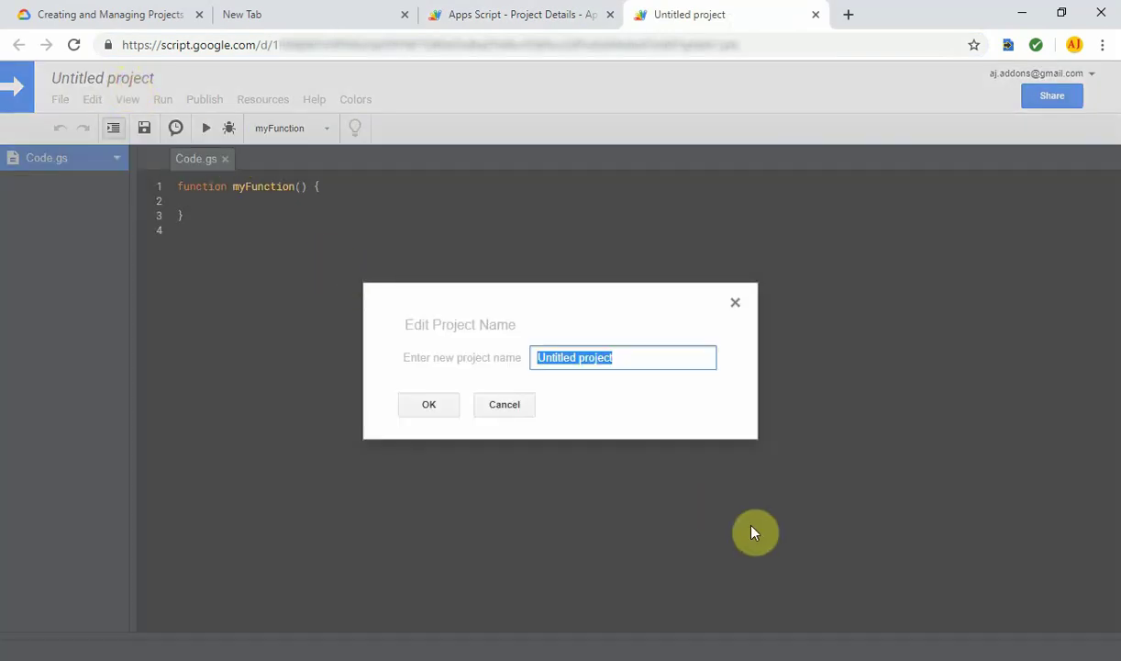
{"action": "type", "text": "Test GCP Project"}
{"action": "key", "text": "Return"}
- Open the script's Cloud Platform project settings at the field for the project number
{"action": "left_click", "coordinate": [258, 104]}
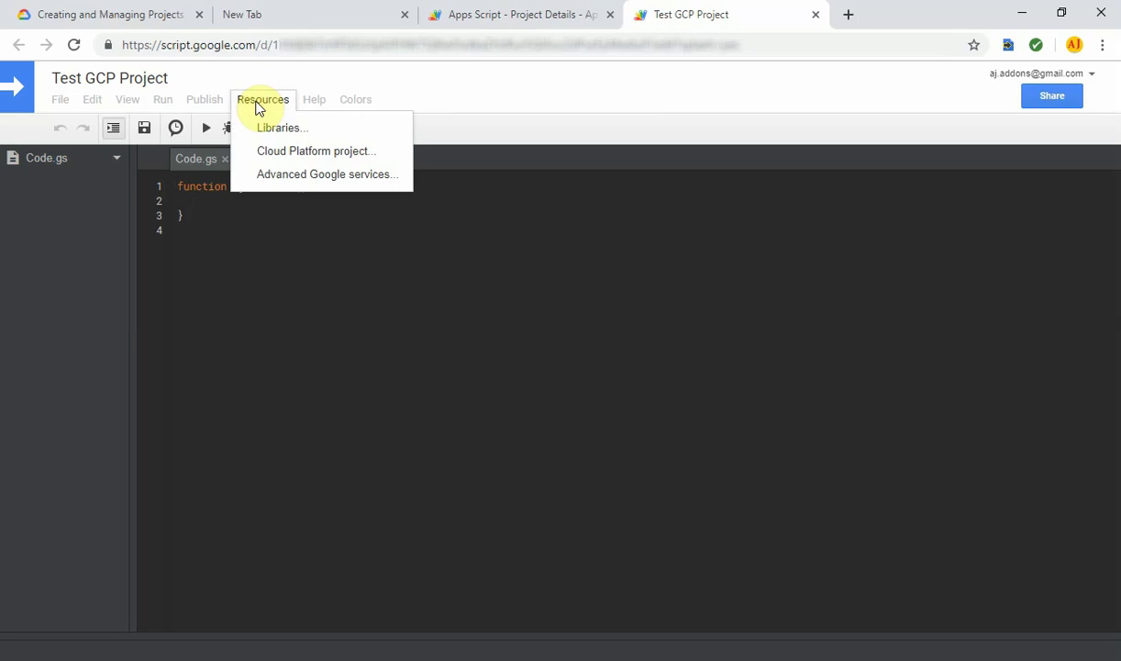
{"action": "left_click", "coordinate": [335, 156]}
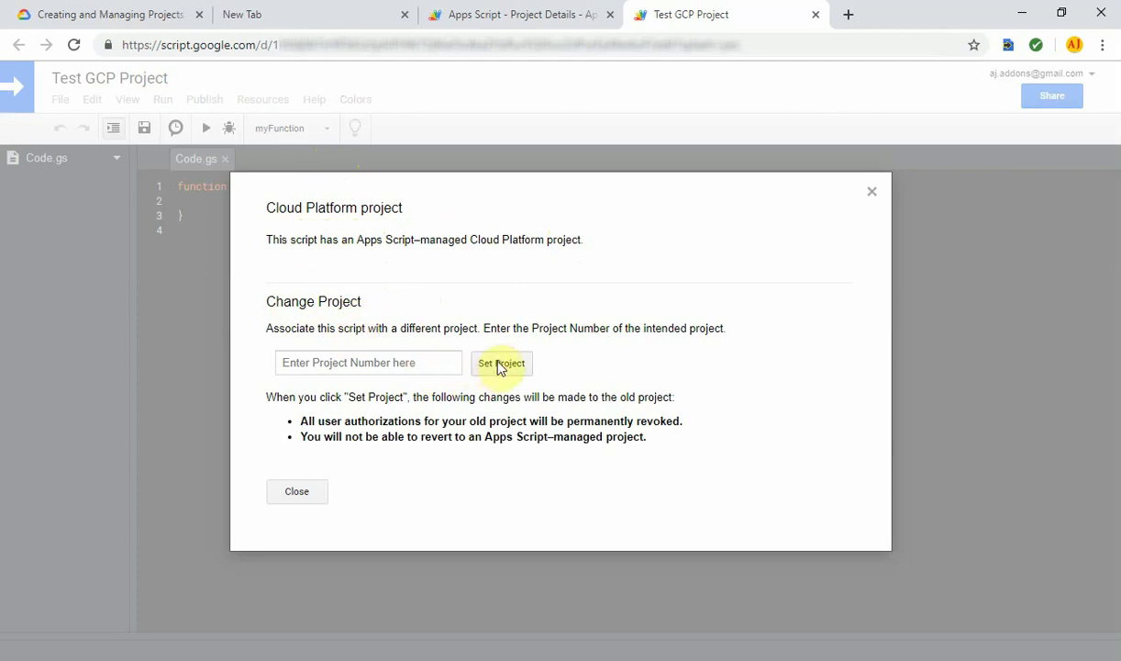
{"action": "left_click", "coordinate": [305, 364]}
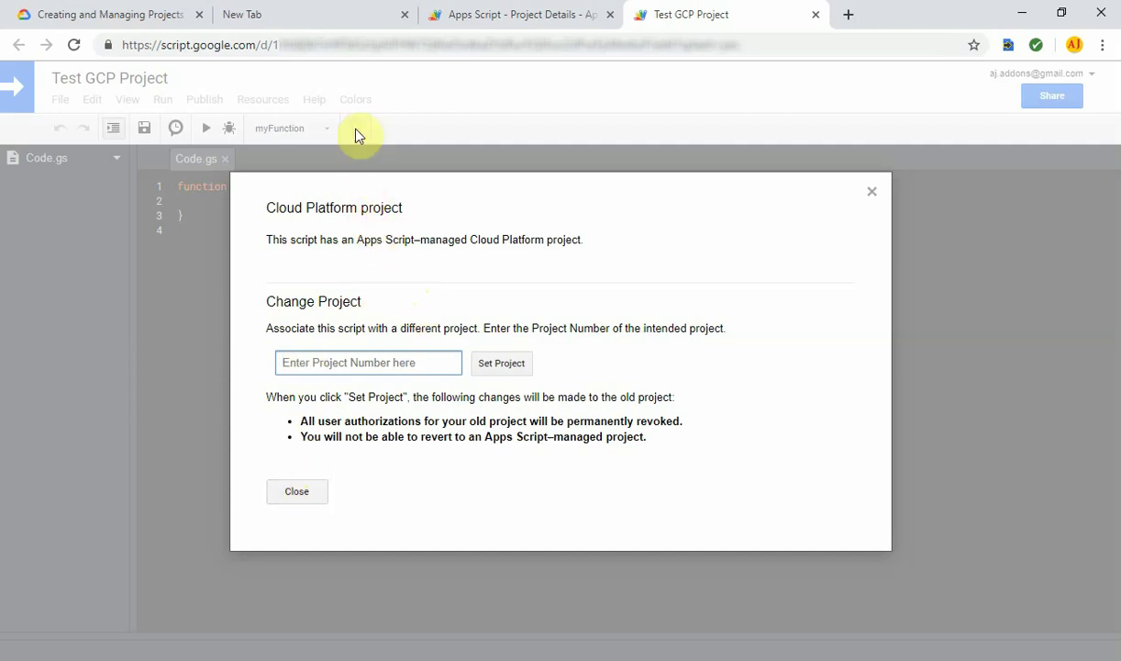
- Switch to the empty browser tab and load the Google Cloud Platform console at console.cloud.google.com
{"action": "left_click", "coordinate": [333, 16]}
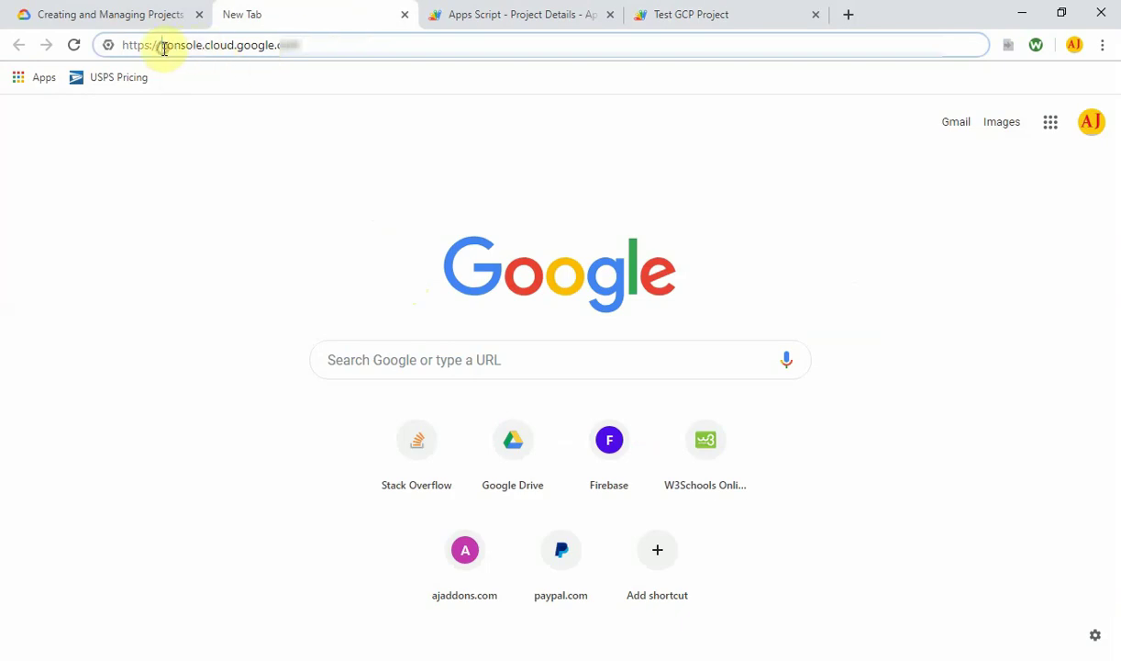
{"action": "left_click_drag", "start_coordinate": [164, 49], "coordinate": [196, 46]}
{"action": "double_click", "coordinate": [222, 48]}
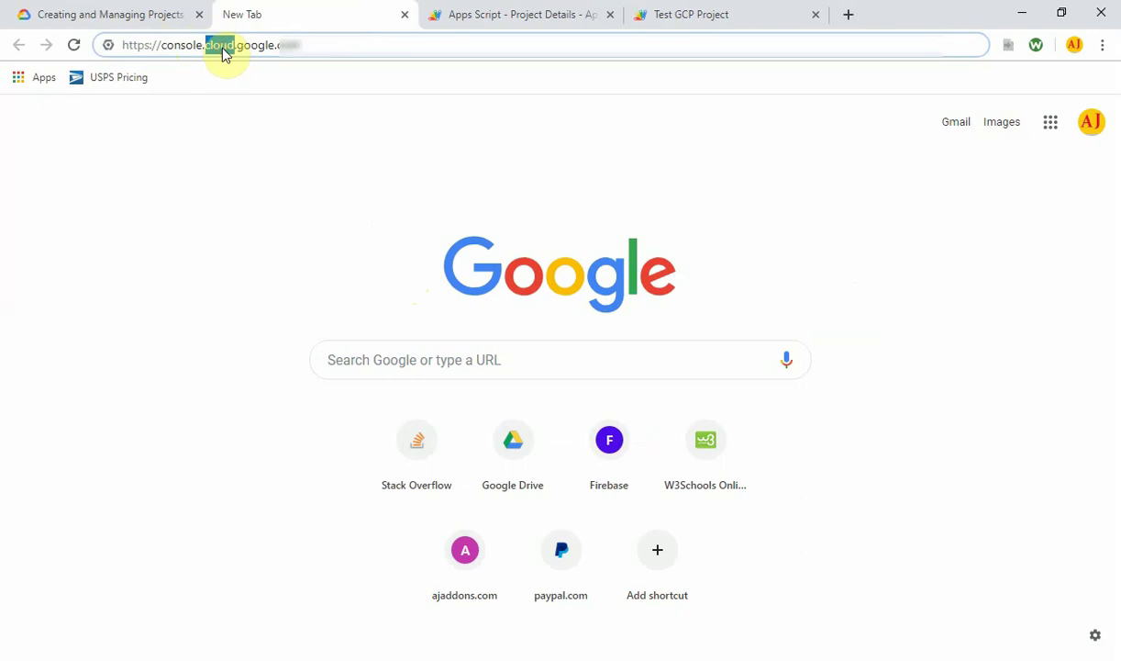
{"action": "double_click", "coordinate": [258, 45]}
{"action": "left_click", "coordinate": [309, 45]}
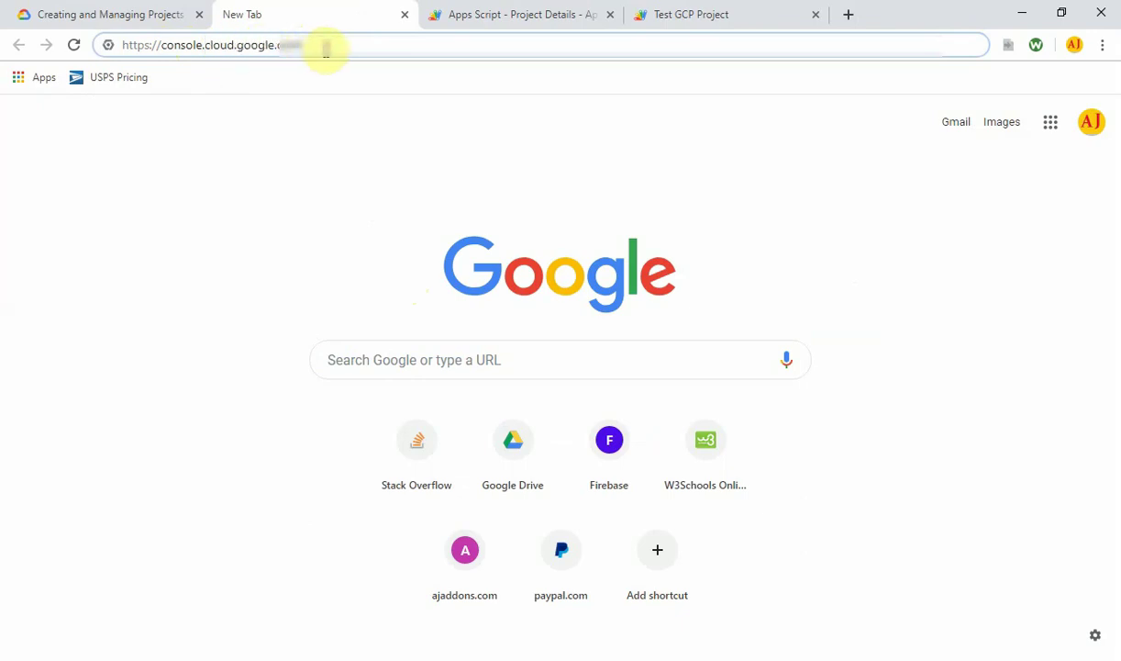
{"action": "key", "text": "Return"}
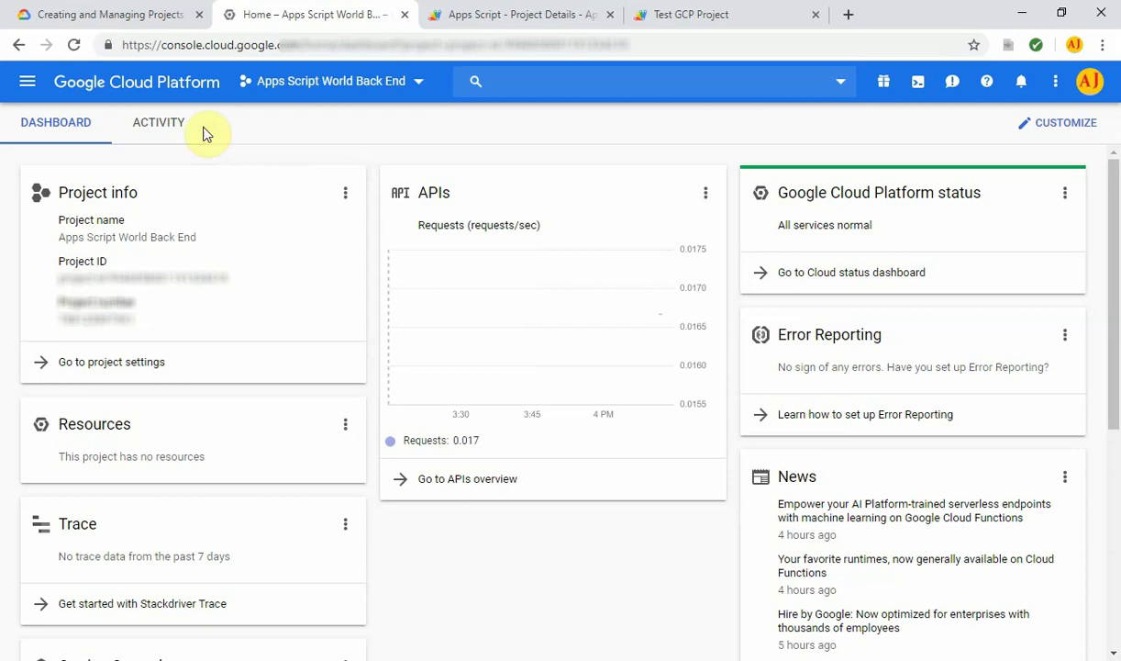
- Review the documentation on creating a project and open the Manage resources page it links to
{"action": "left_click", "coordinate": [107, 17]}
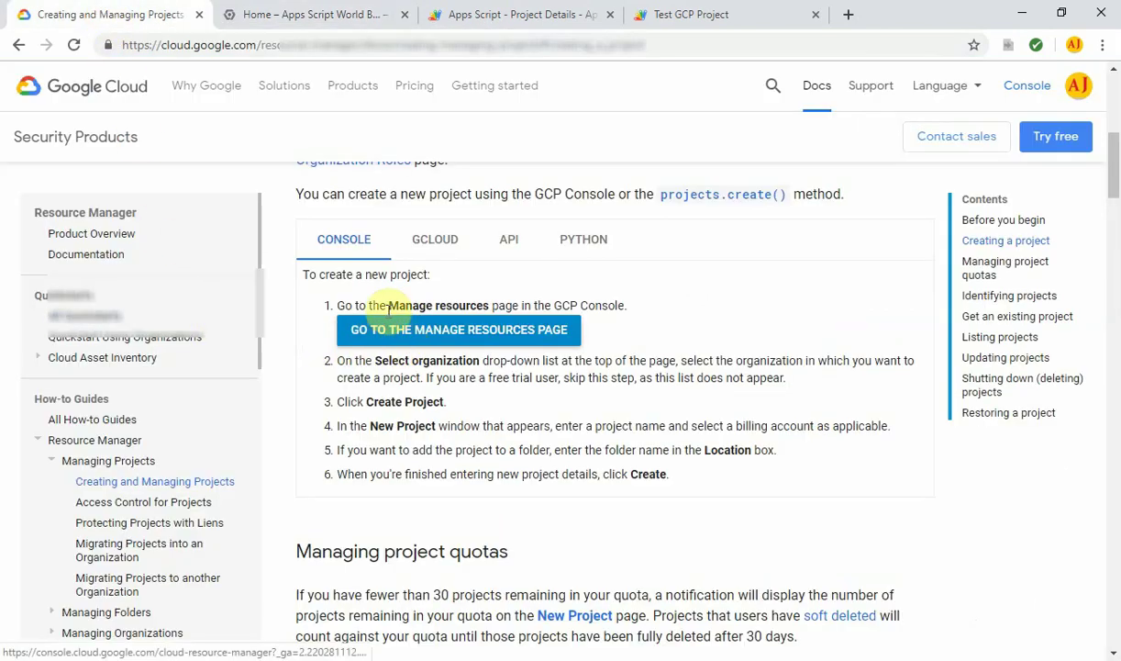
{"action": "left_click_drag", "start_coordinate": [390, 305], "coordinate": [605, 305]}
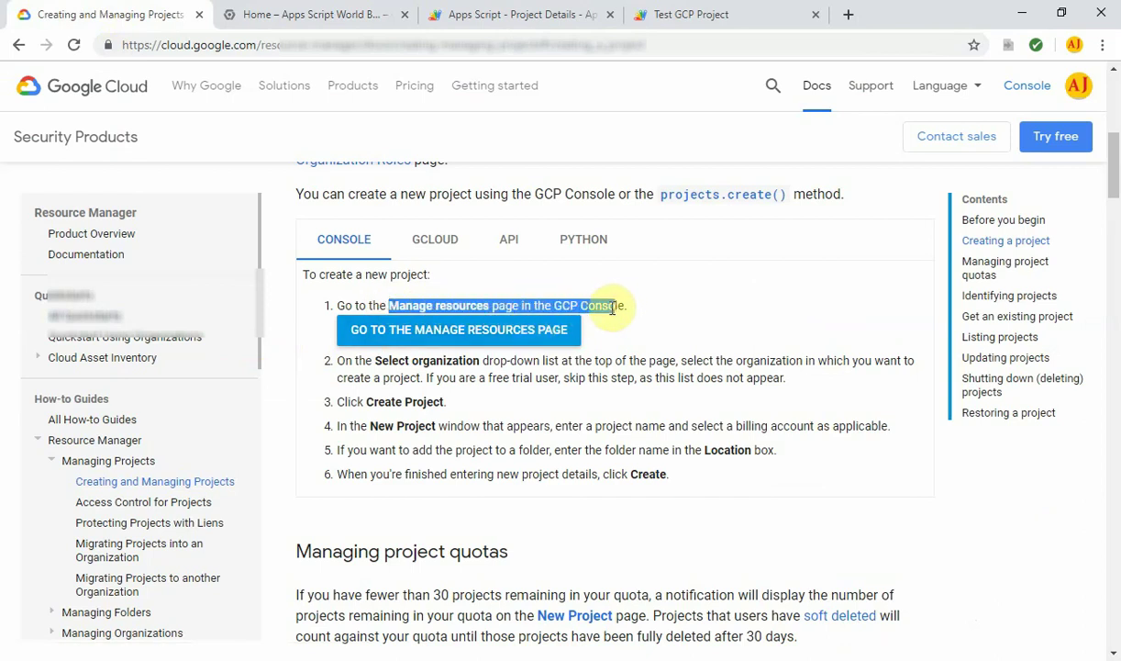
{"action": "left_click", "coordinate": [491, 336]}
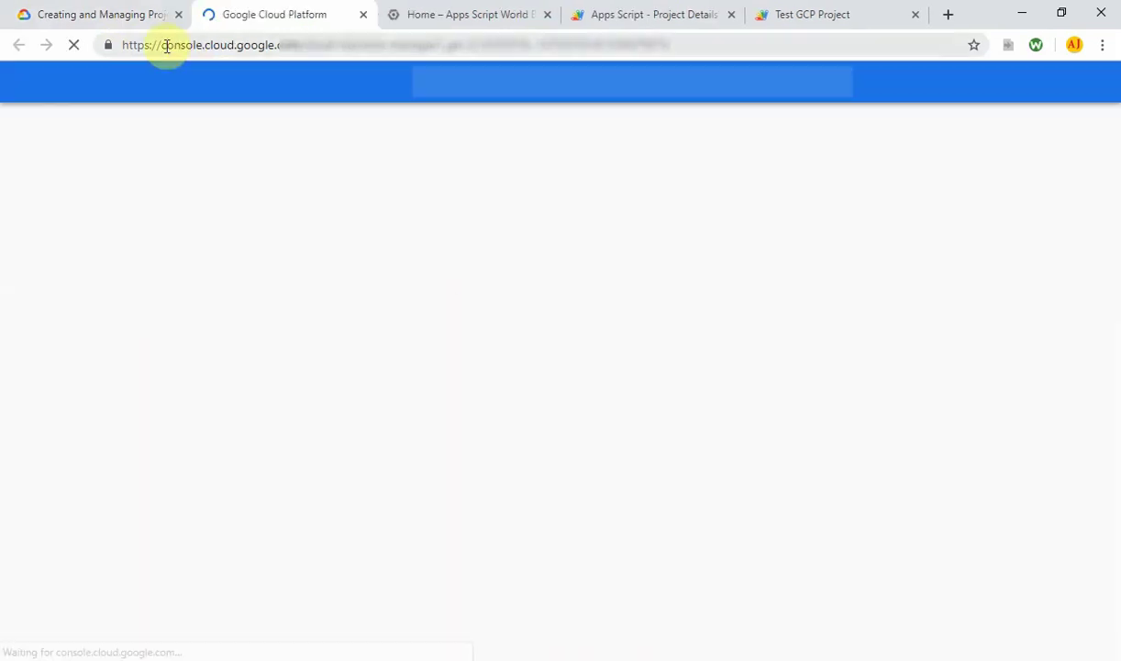
{"action": "left_click_drag", "start_coordinate": [161, 44], "coordinate": [443, 51]}
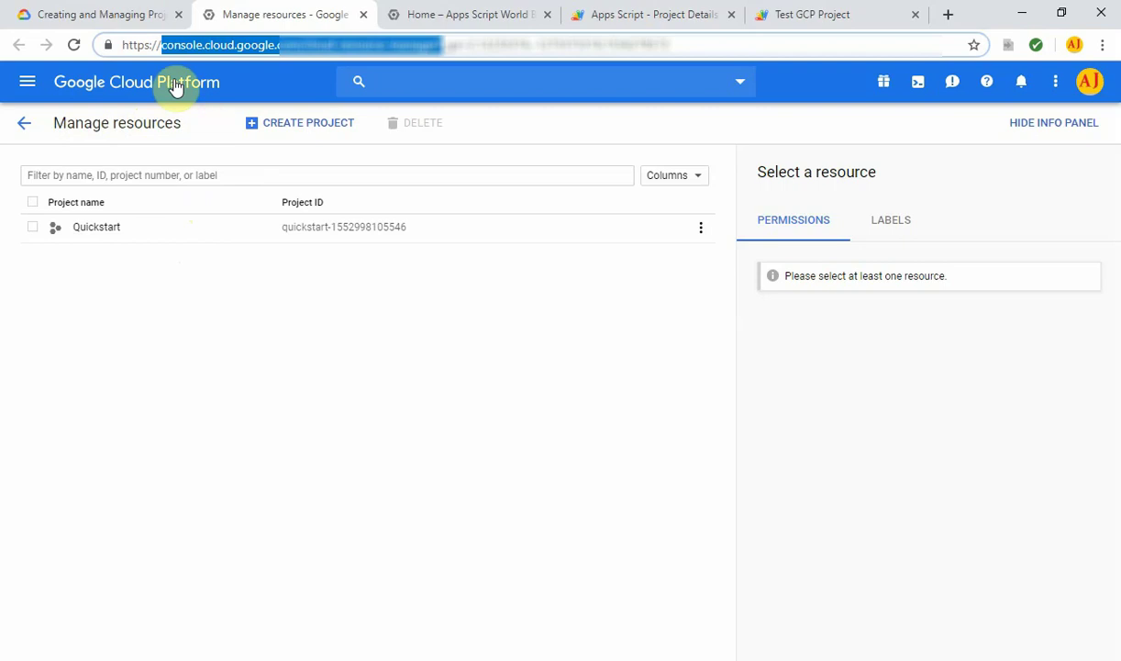
{"action": "left_click", "coordinate": [105, 14]}
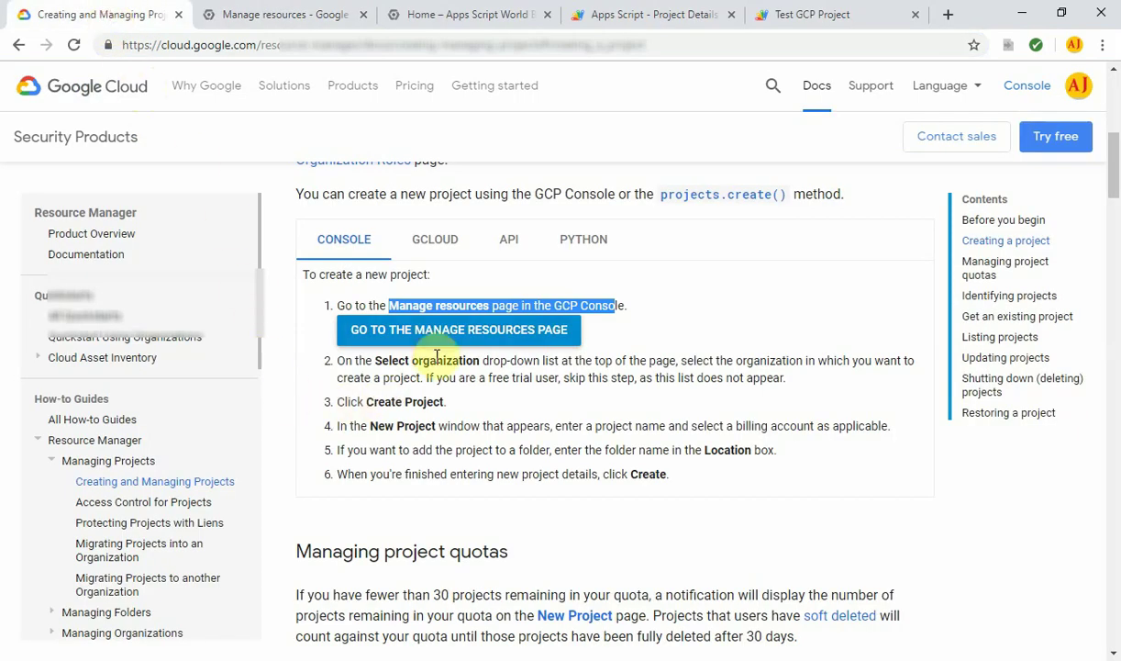
{"action": "left_click", "coordinate": [266, 16]}
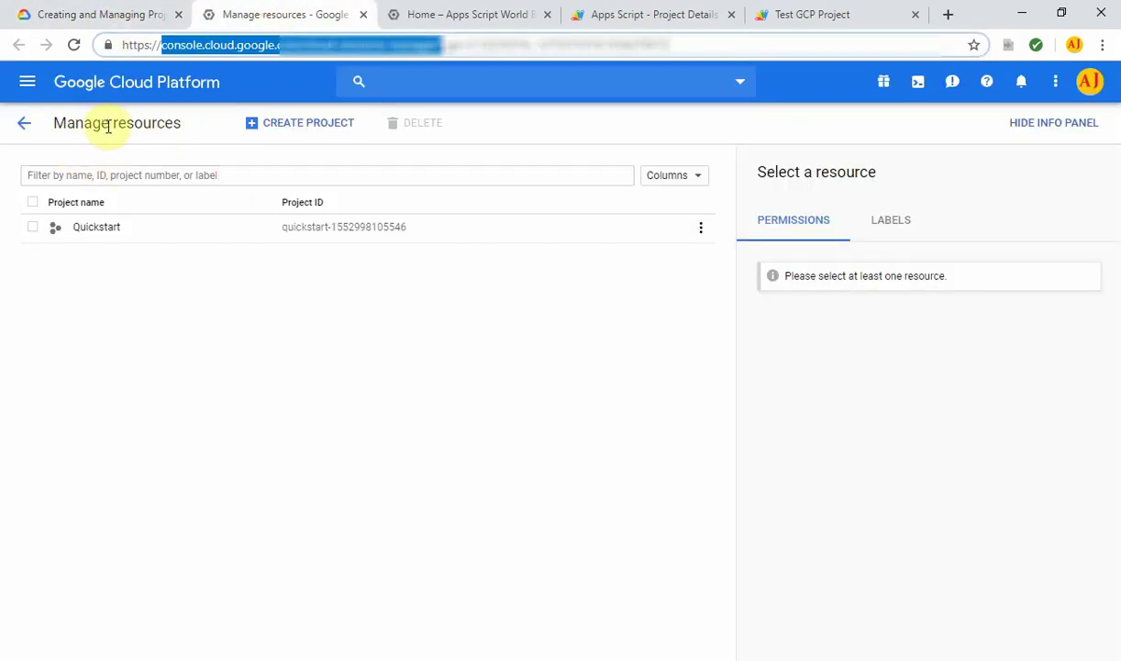
- Create a project named "Test Foms Add-on" with no organization from the console's Manage resources page, and refresh the project list
{"action": "left_click", "coordinate": [25, 126]}
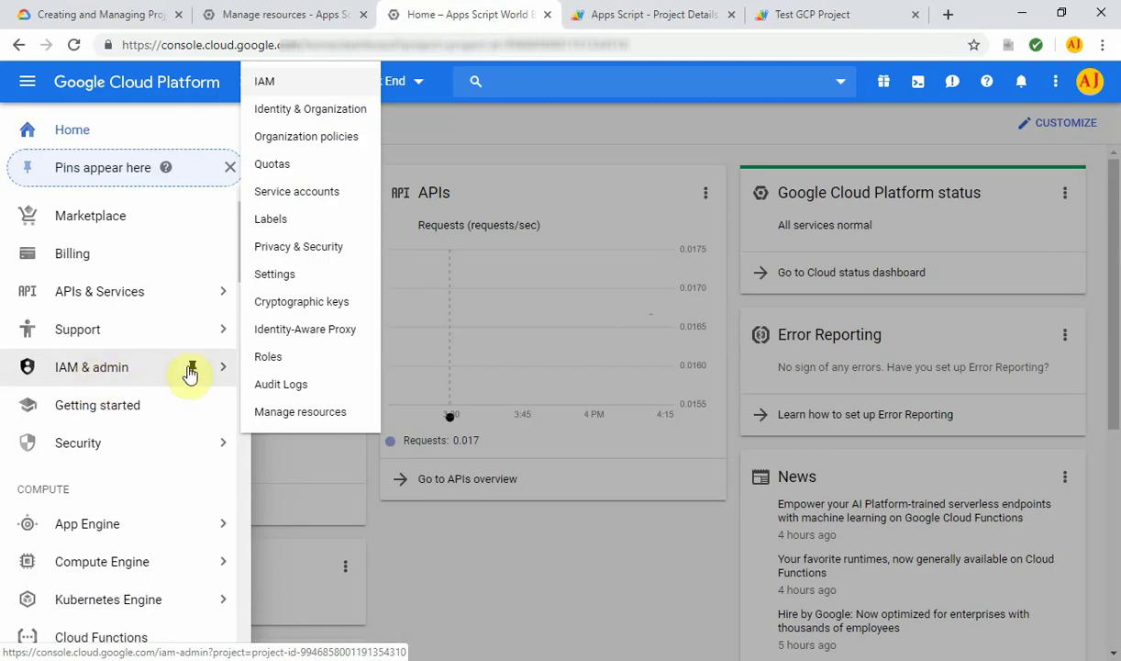
{"action": "left_click", "coordinate": [322, 420]}
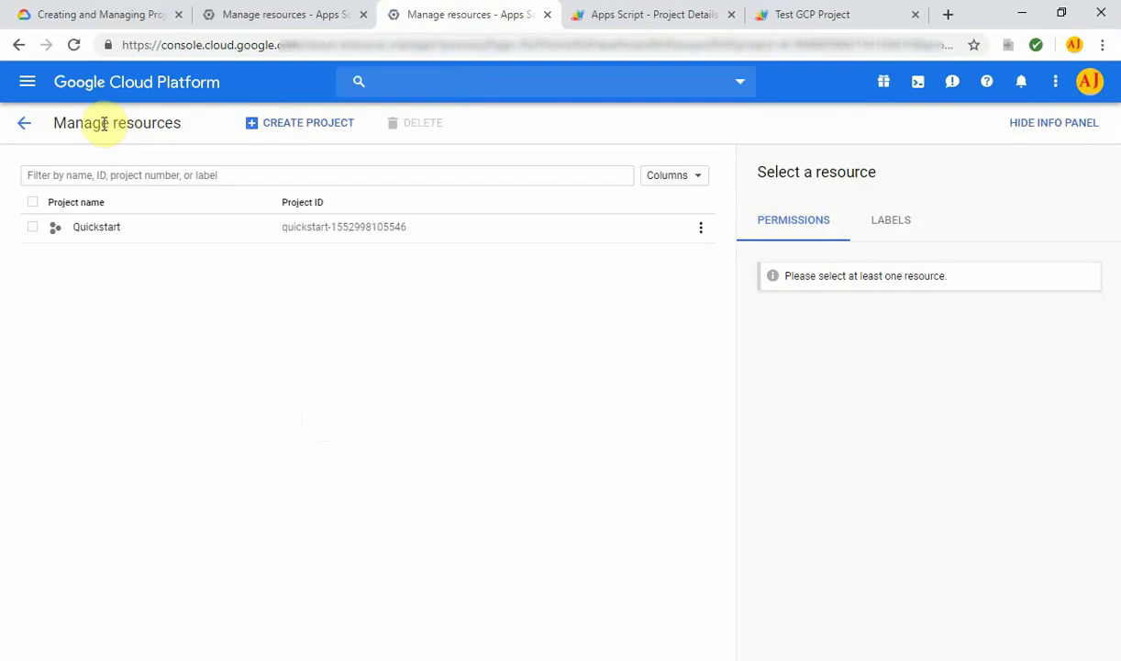
{"action": "left_click", "coordinate": [314, 126]}
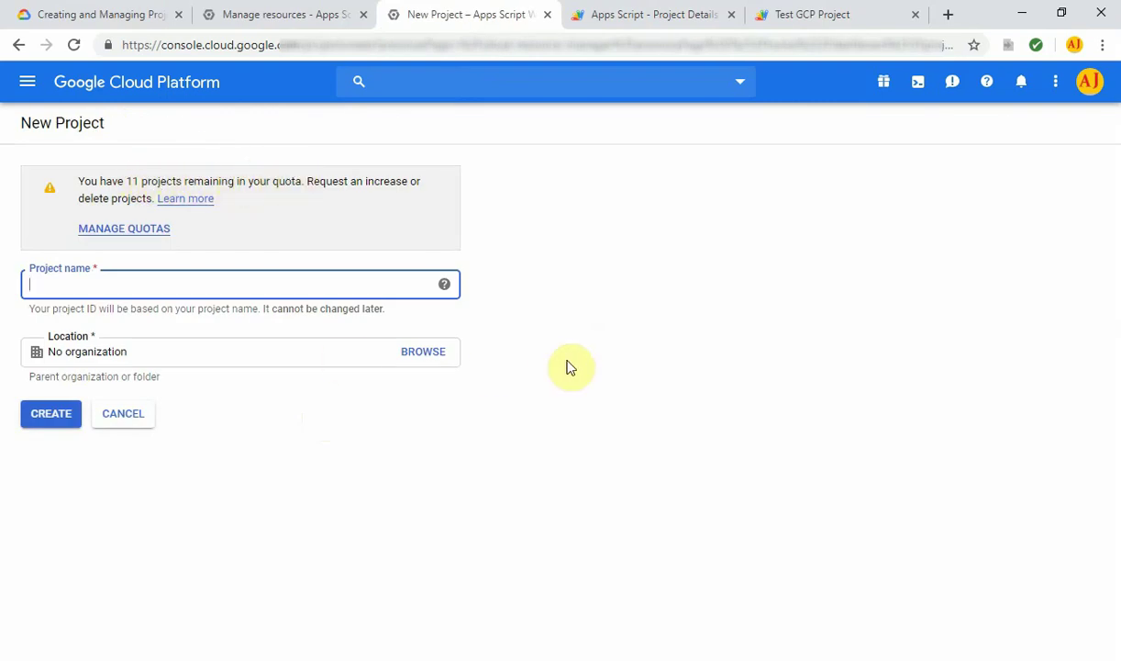
{"action": "type", "text": "Test Foms Add-on"}
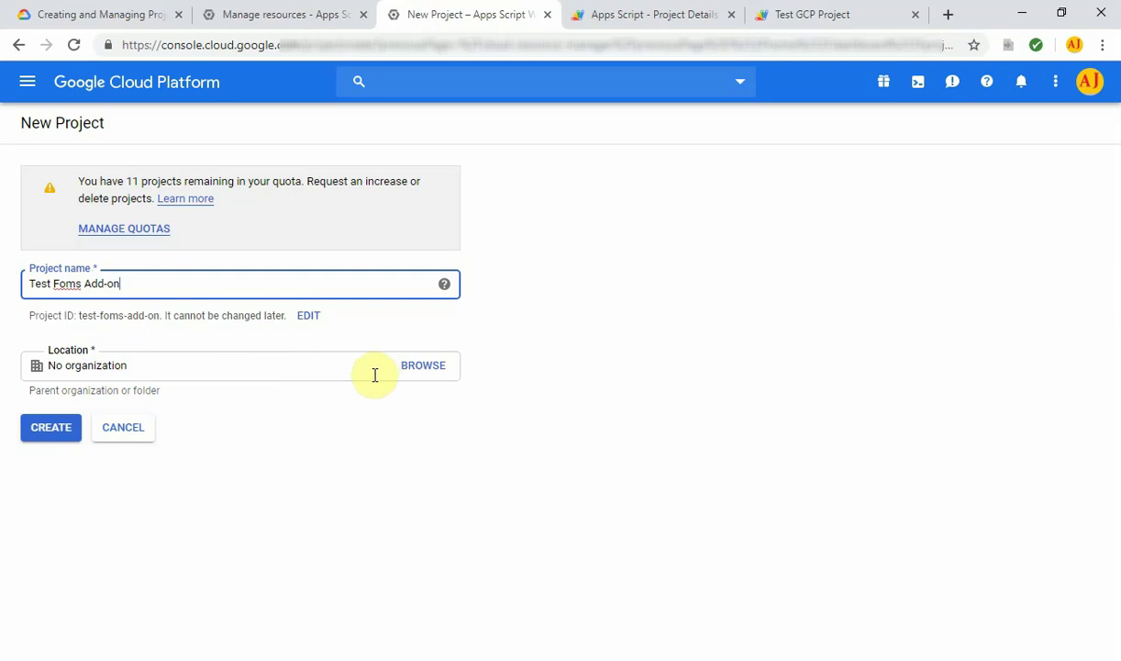
{"action": "left_click", "coordinate": [50, 440]}
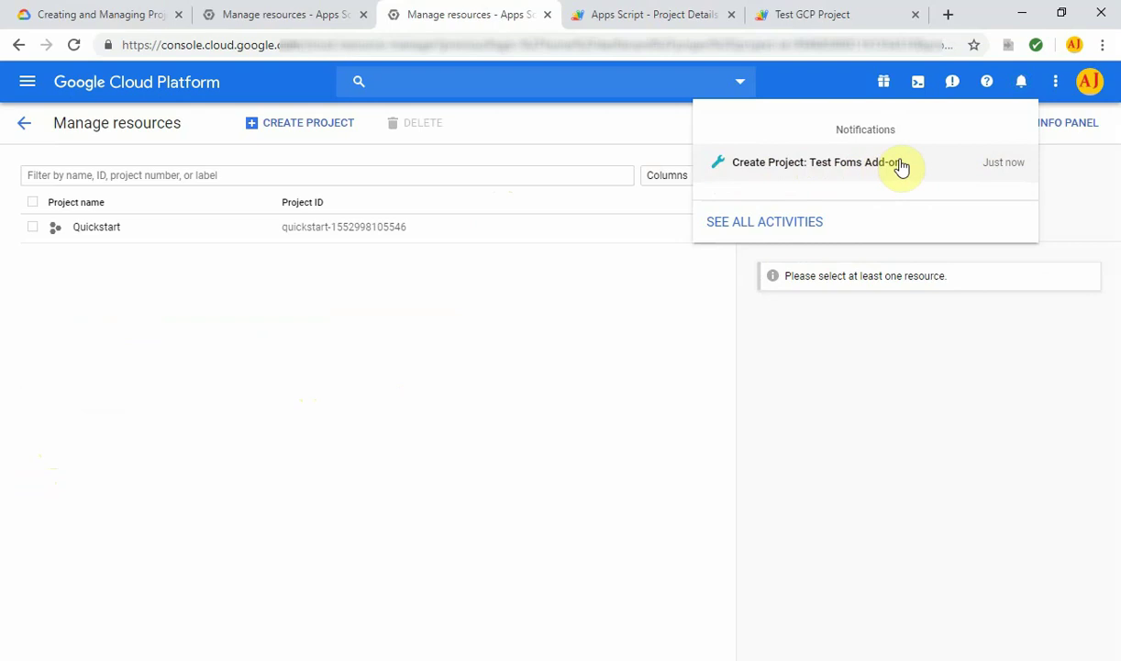
{"action": "left_click", "coordinate": [85, 55]}
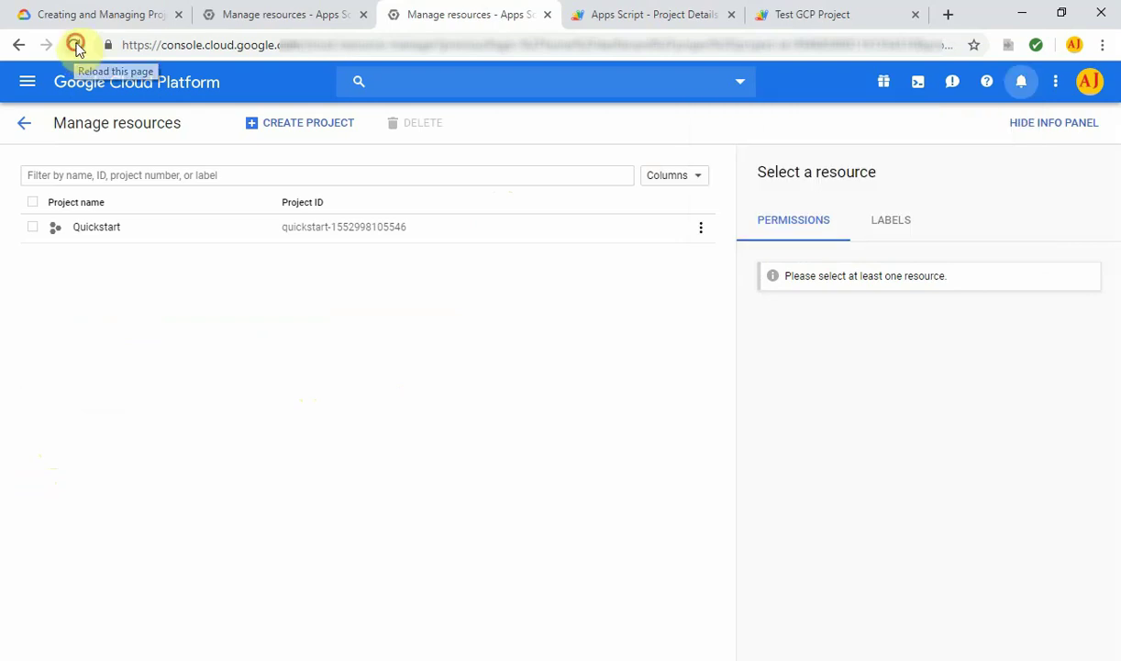
{"action": "left_click", "coordinate": [74, 44]}
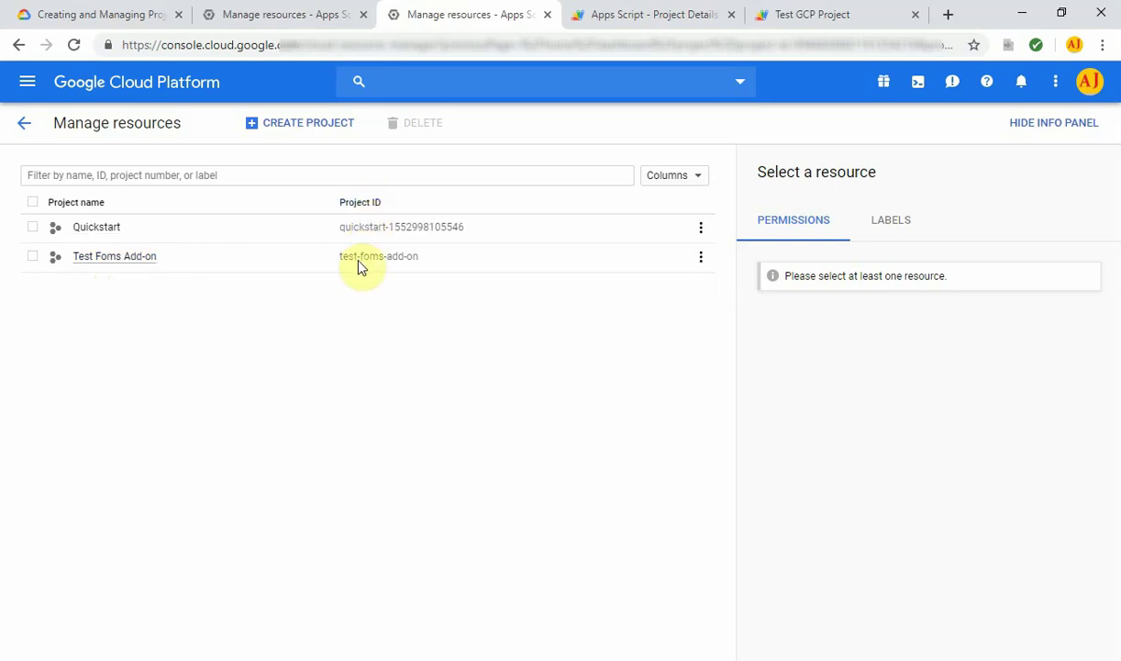
- Open the settings of the Test Foms Add-on project and copy its project number
{"action": "left_click", "coordinate": [701, 258]}
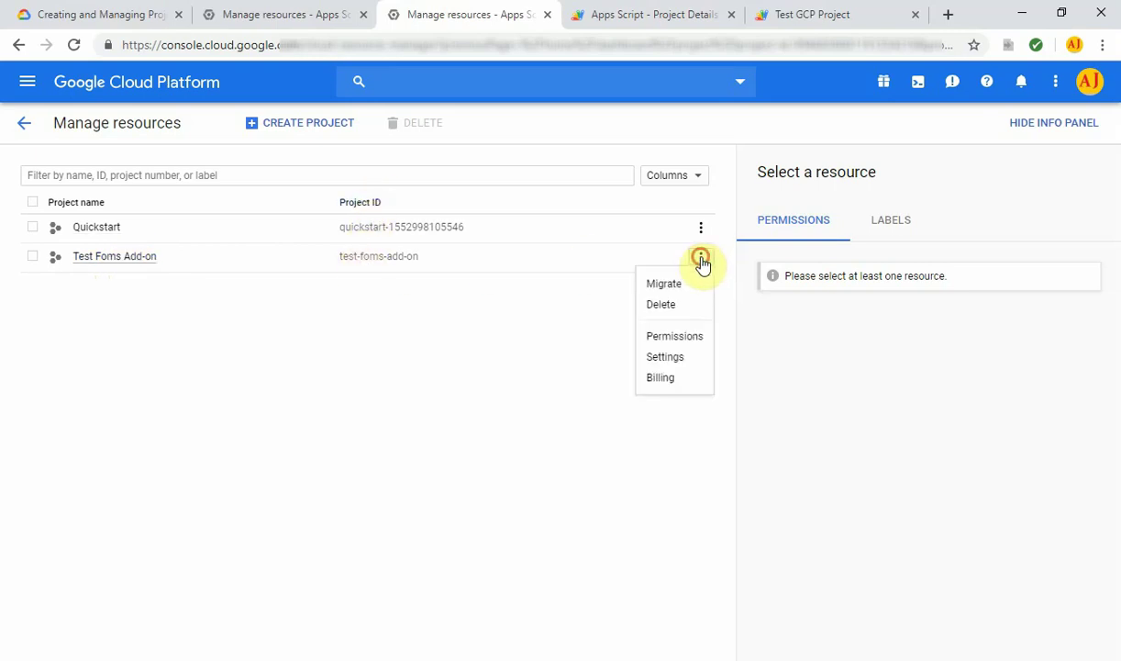
{"action": "left_click", "coordinate": [400, 260]}
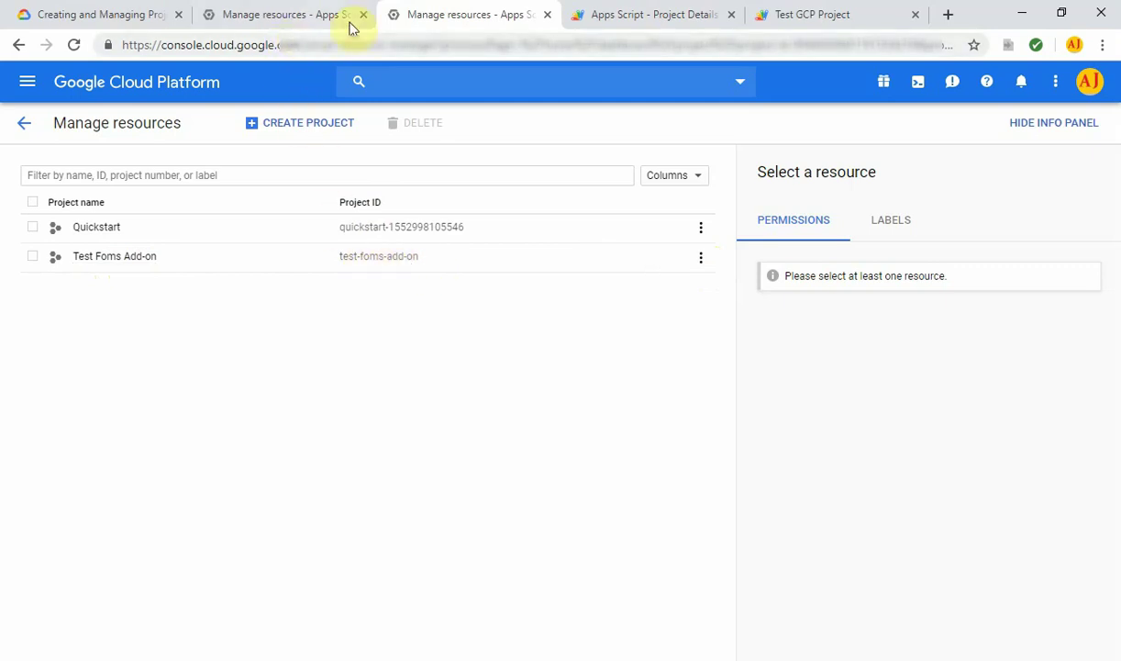
{"action": "left_click", "coordinate": [799, 15]}
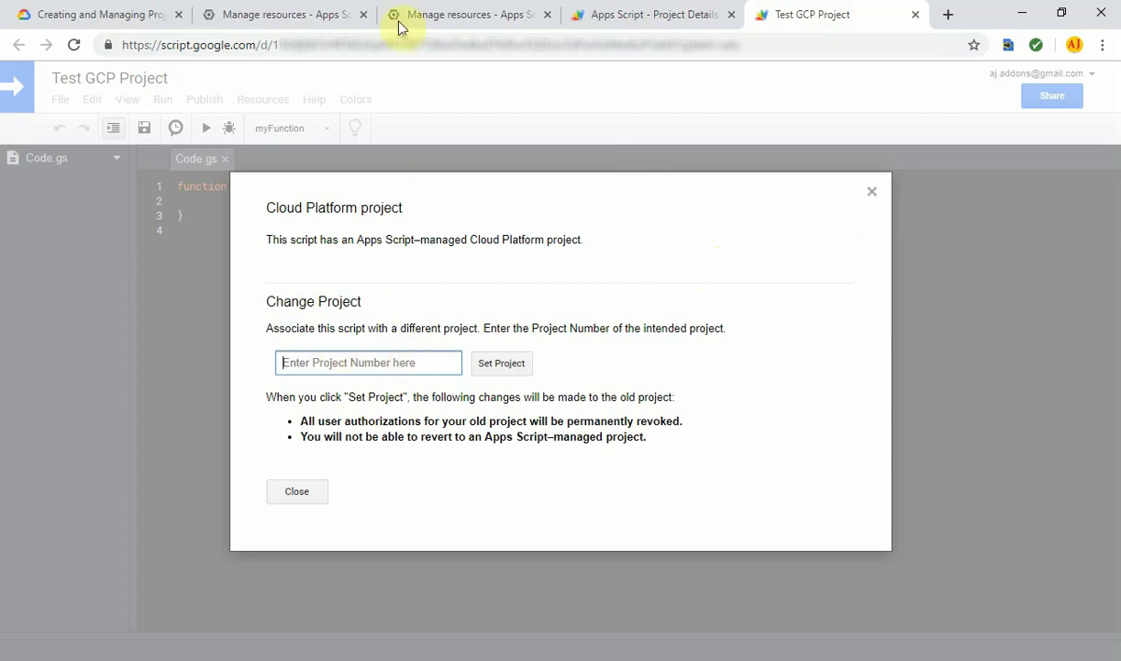
{"action": "left_click", "coordinate": [293, 17]}
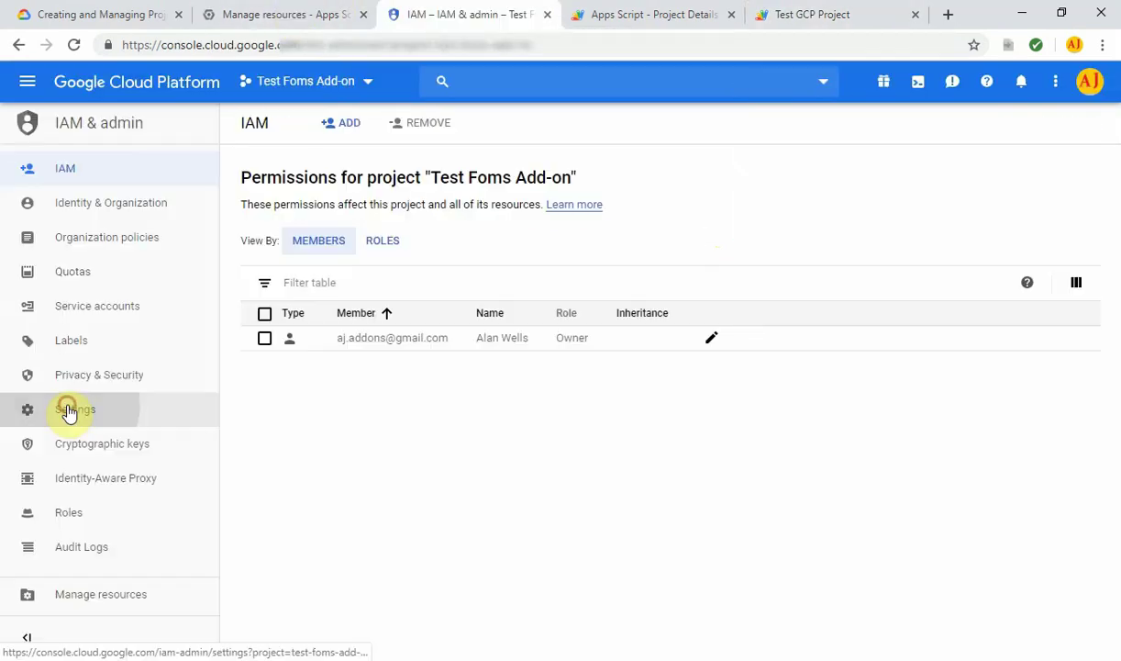
{"action": "left_click", "coordinate": [68, 410]}
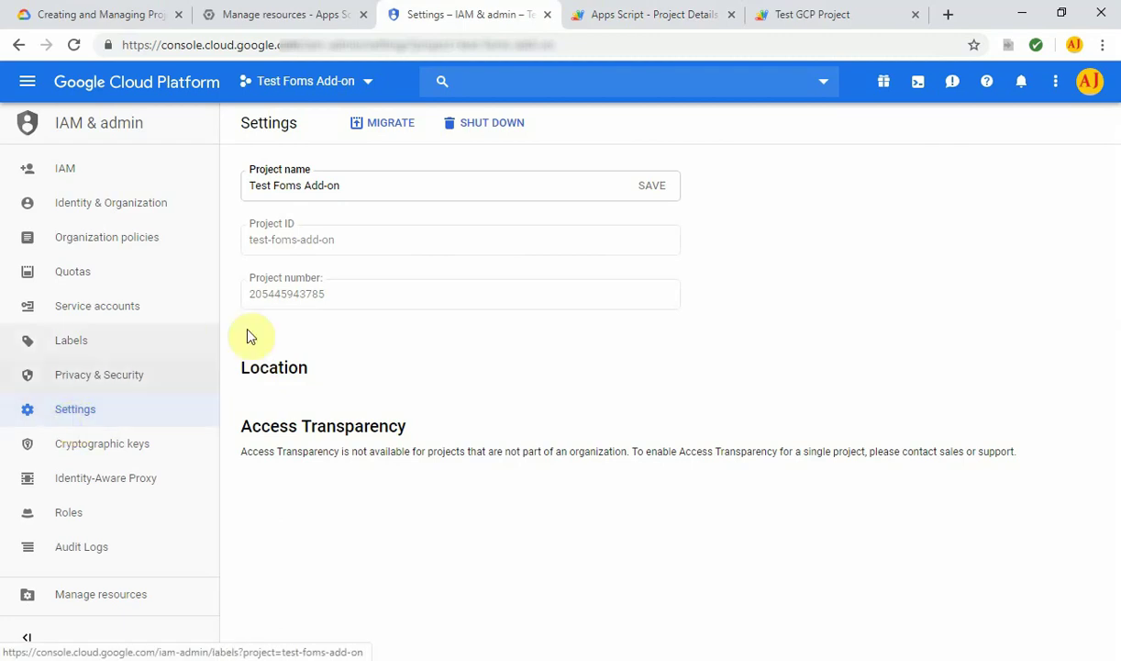
{"action": "left_click_drag", "start_coordinate": [332, 294], "coordinate": [252, 296]}
{"action": "key", "text": "ctrl+c"}
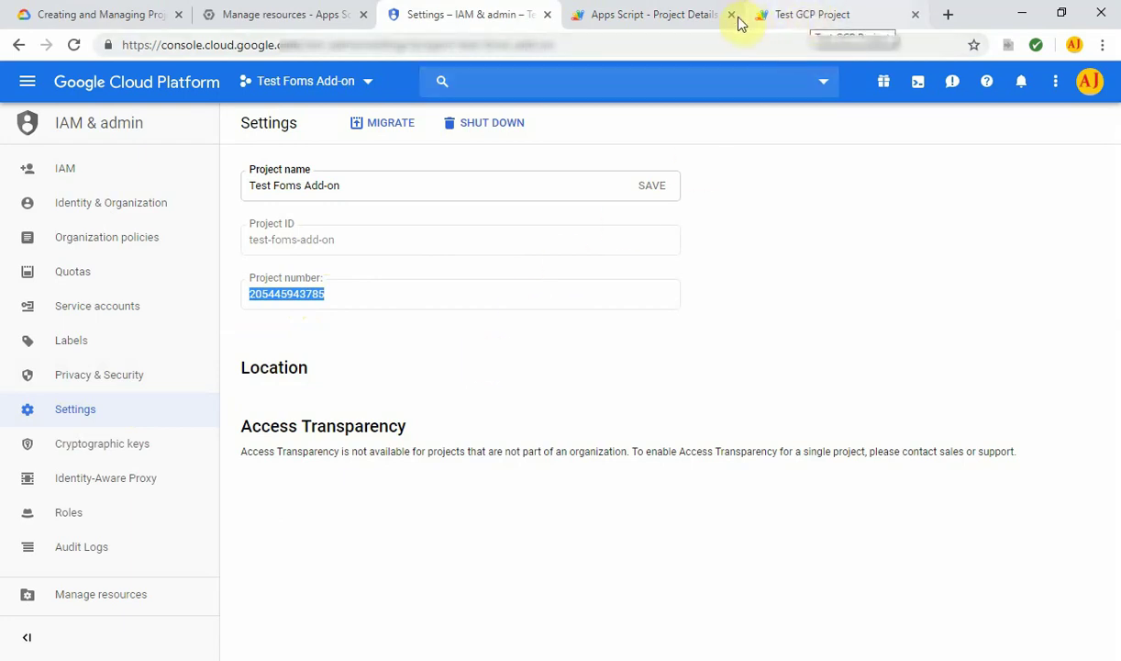
- Try to associate the Test GCP Project script with the Test Foms Add-on project using the copied project number
{"action": "left_click", "coordinate": [822, 16]}
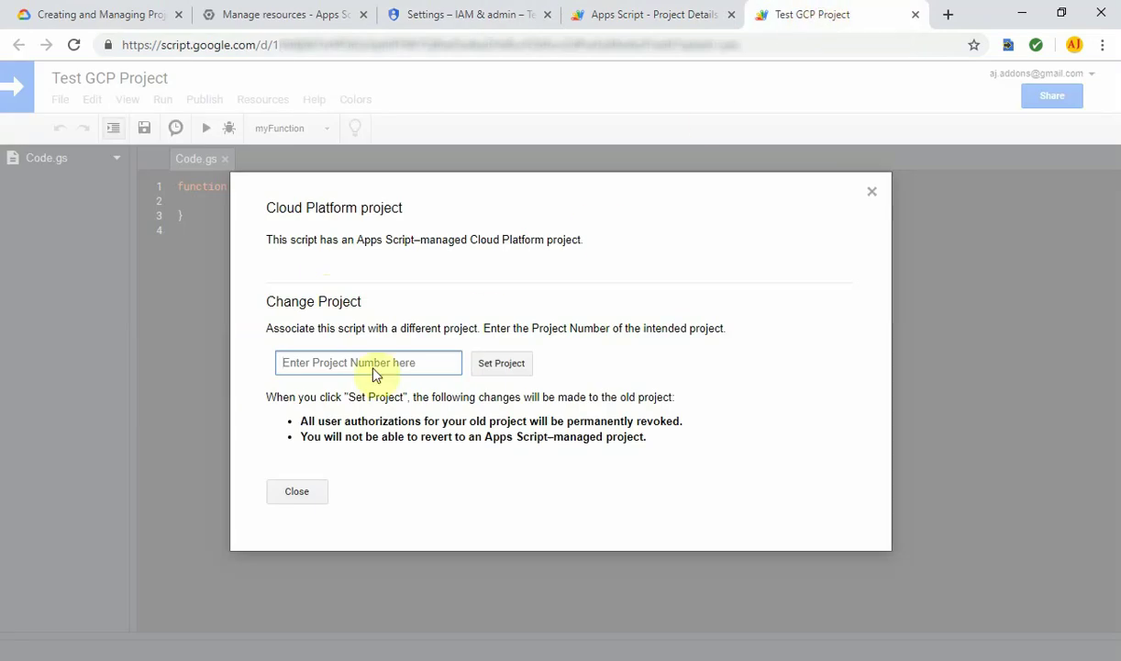
{"action": "left_click", "coordinate": [318, 363]}
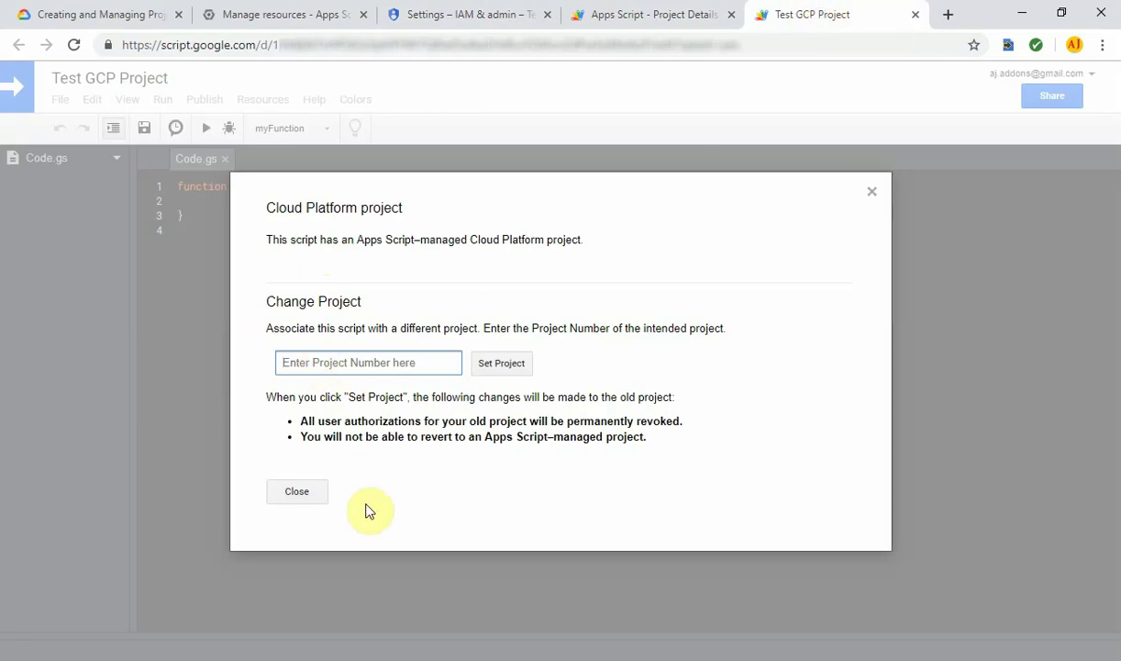
{"action": "key", "text": "ctrl+v"}
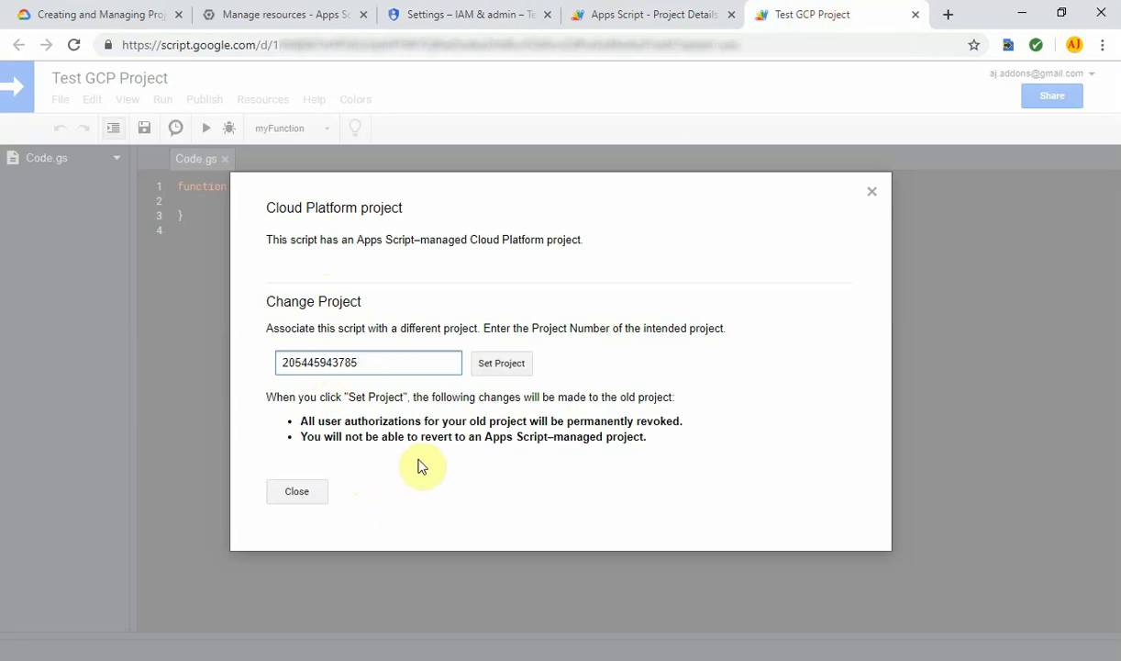
{"action": "left_click", "coordinate": [505, 368]}
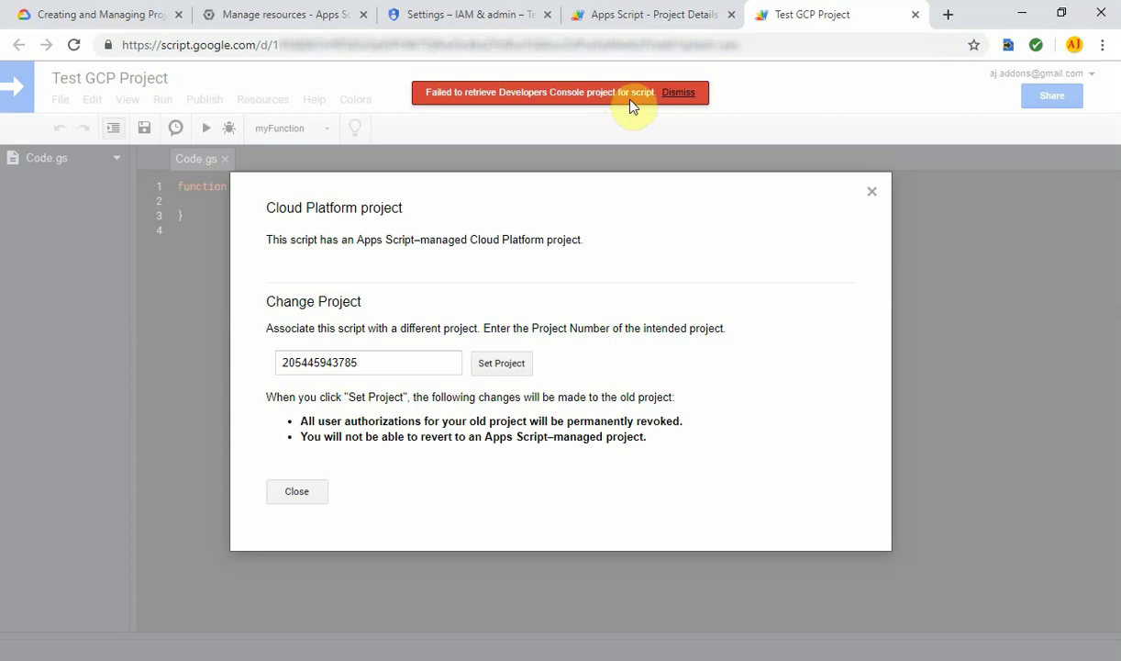
- Dismiss the error, close the Cloud Platform project dialog and reload the script editor
{"action": "left_click", "coordinate": [687, 93]}
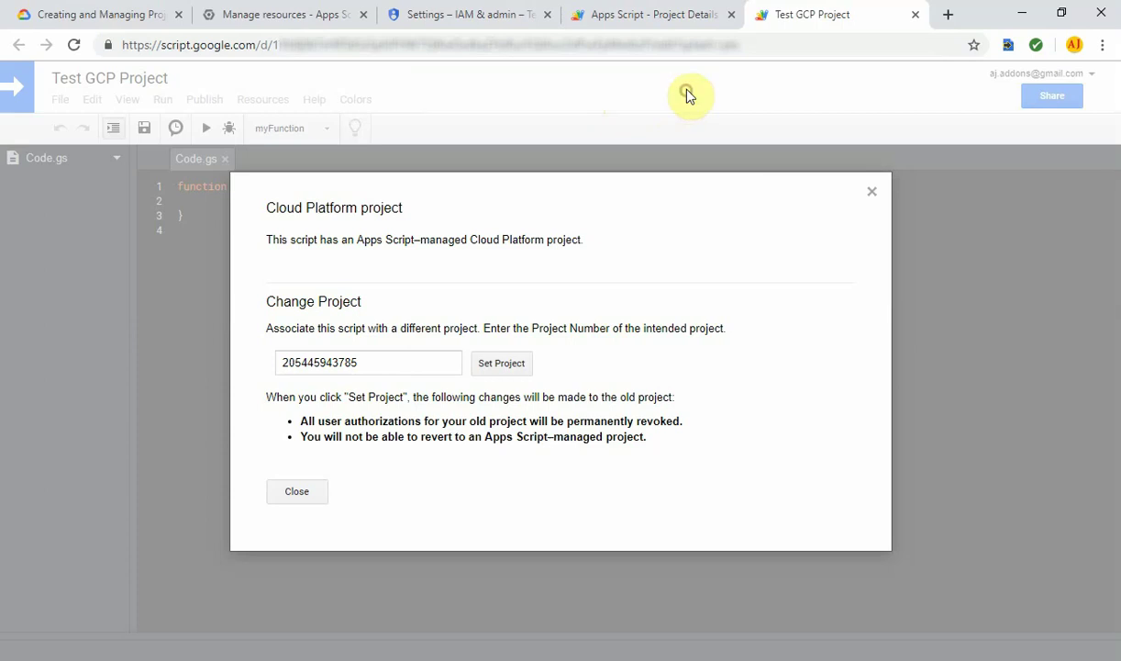
{"action": "left_click", "coordinate": [296, 492]}
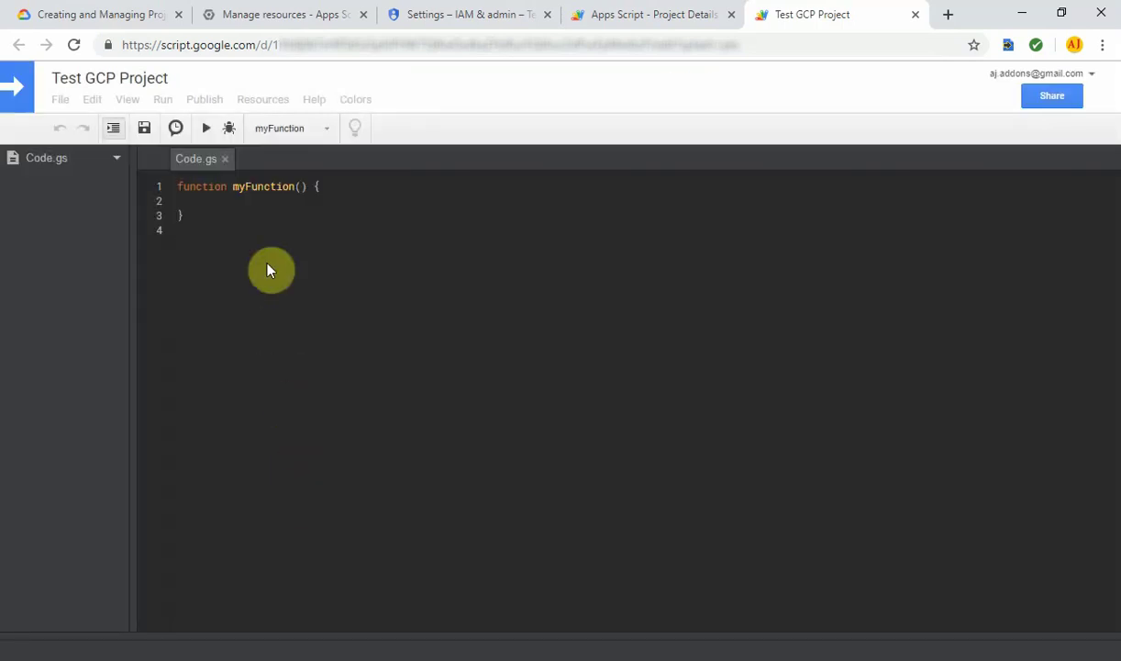
{"action": "left_click", "coordinate": [77, 49]}
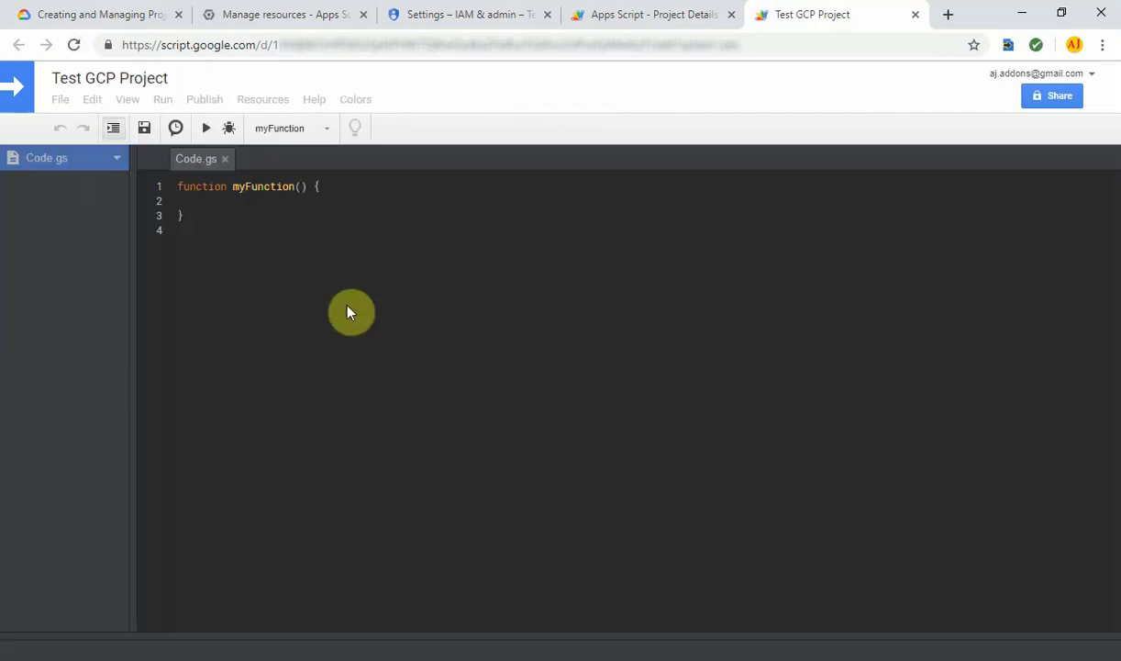
- Try again to change the script's Cloud Platform project to Test Foms Add-on with the copied project number, accepting the project change
{"action": "left_click", "coordinate": [254, 105]}
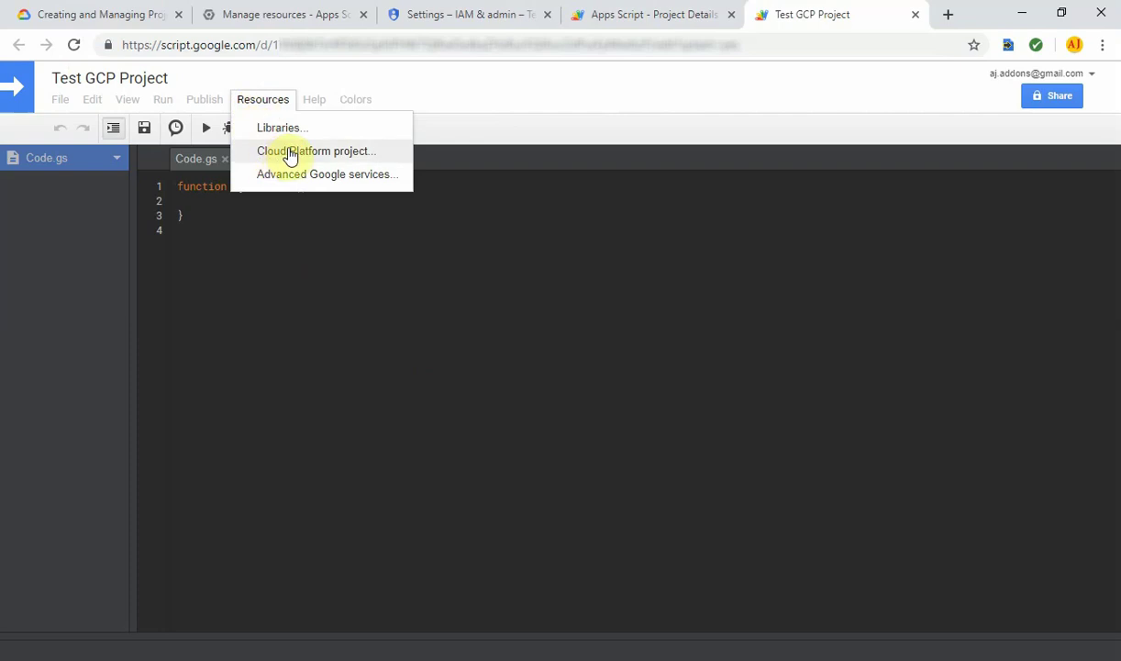
{"action": "left_click", "coordinate": [324, 152]}
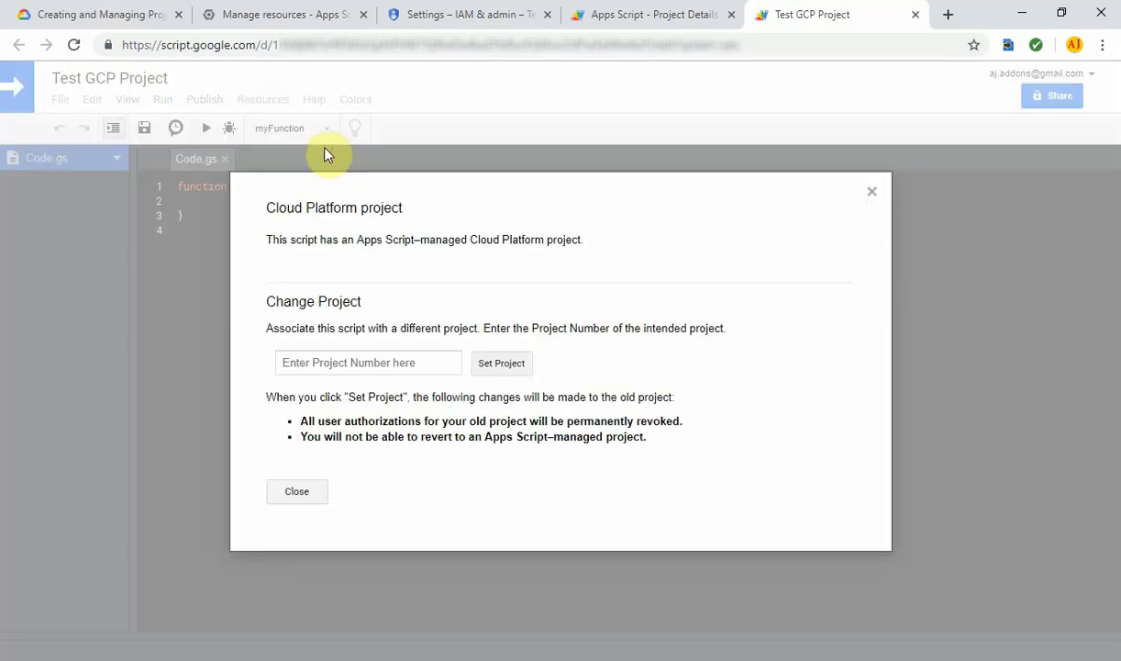
{"action": "left_click", "coordinate": [359, 363]}
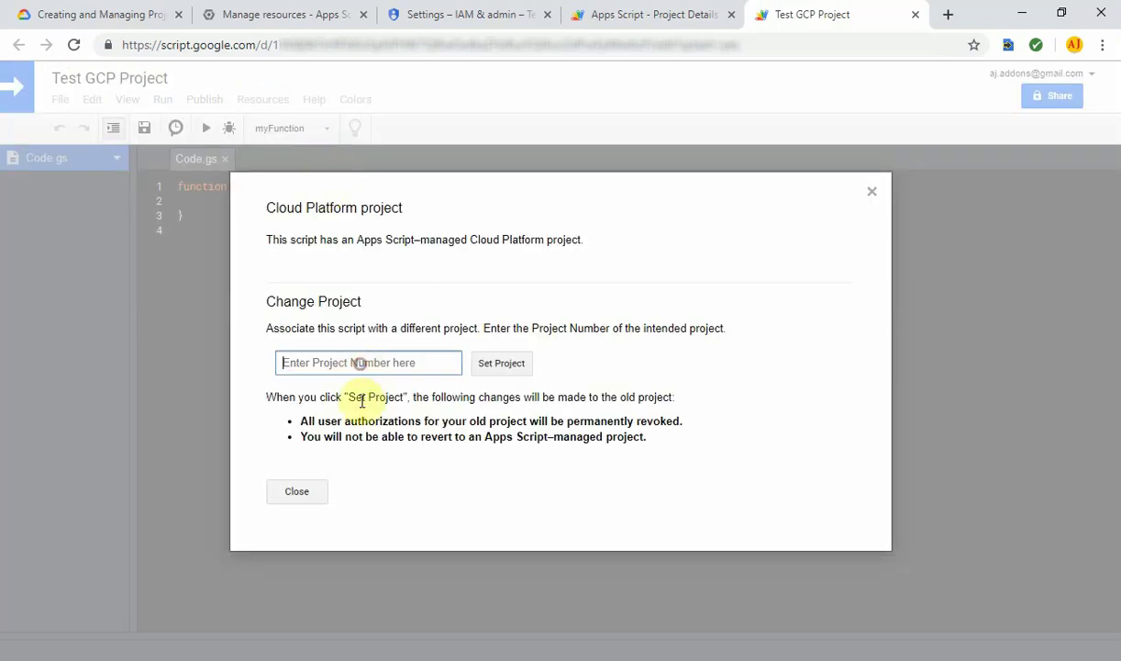
{"action": "key", "text": "ctrl+v"}
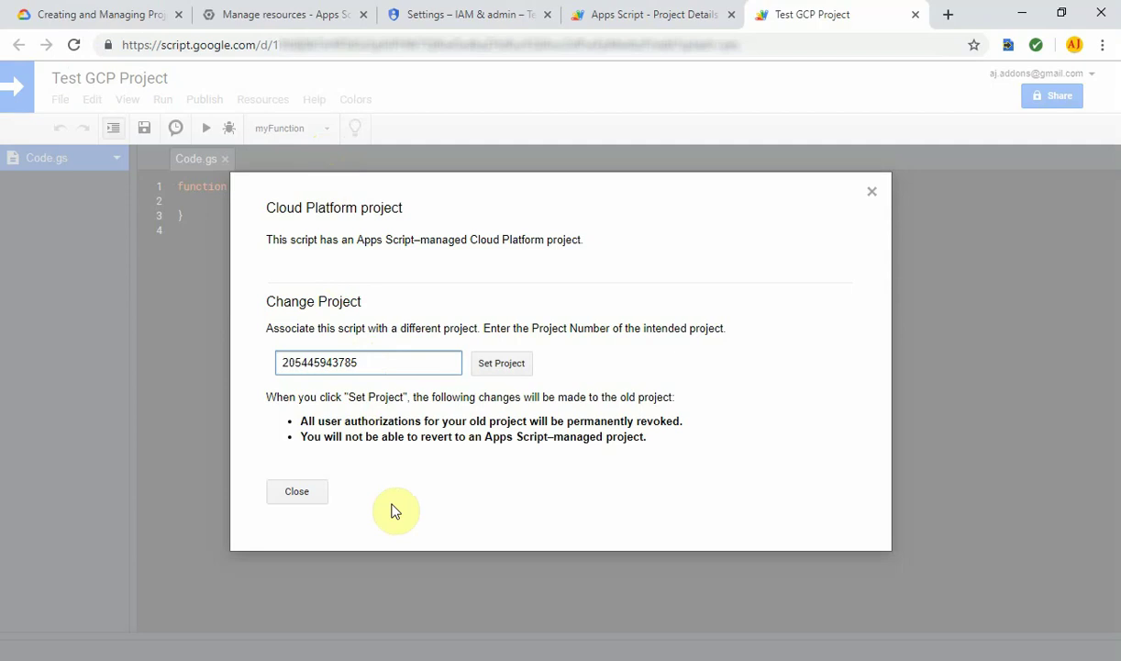
{"action": "left_click", "coordinate": [500, 364]}
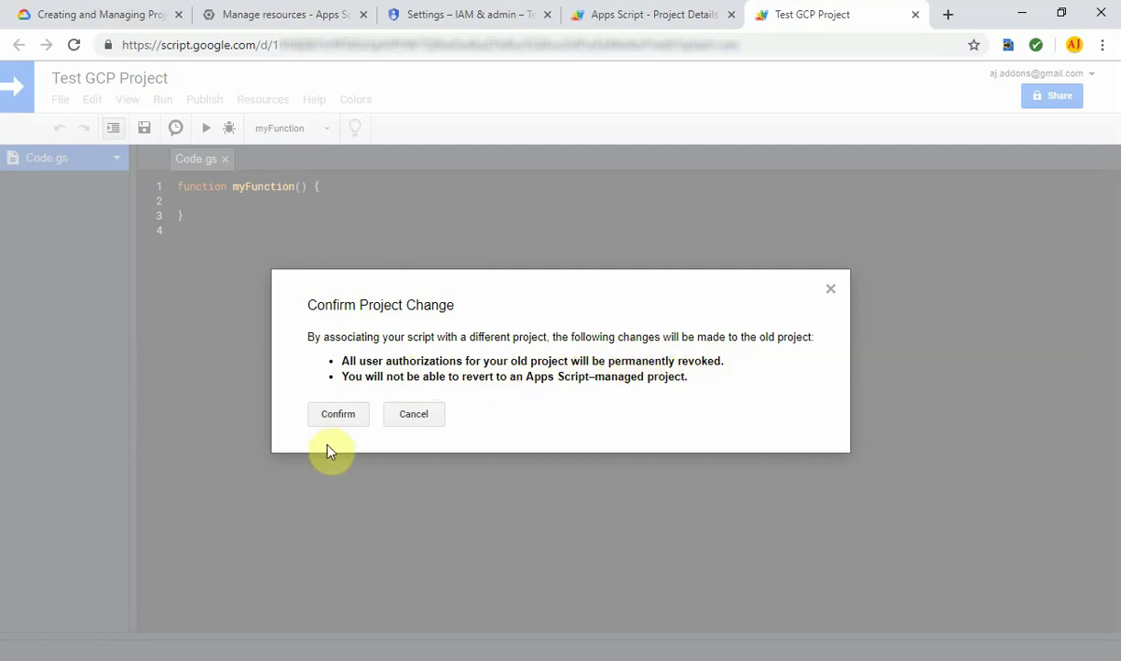
{"action": "left_click", "coordinate": [339, 416]}
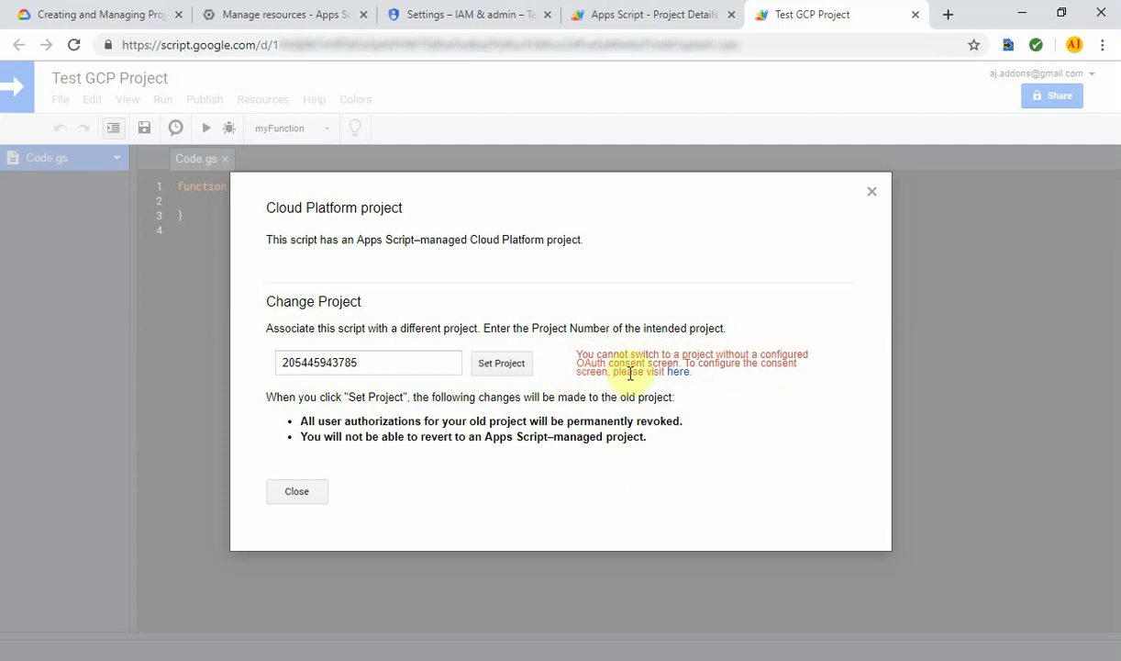
- Open the OAuth consent screen configuration linked from the dialog, fill in the application name and save the configuration
{"action": "left_click", "coordinate": [676, 376]}
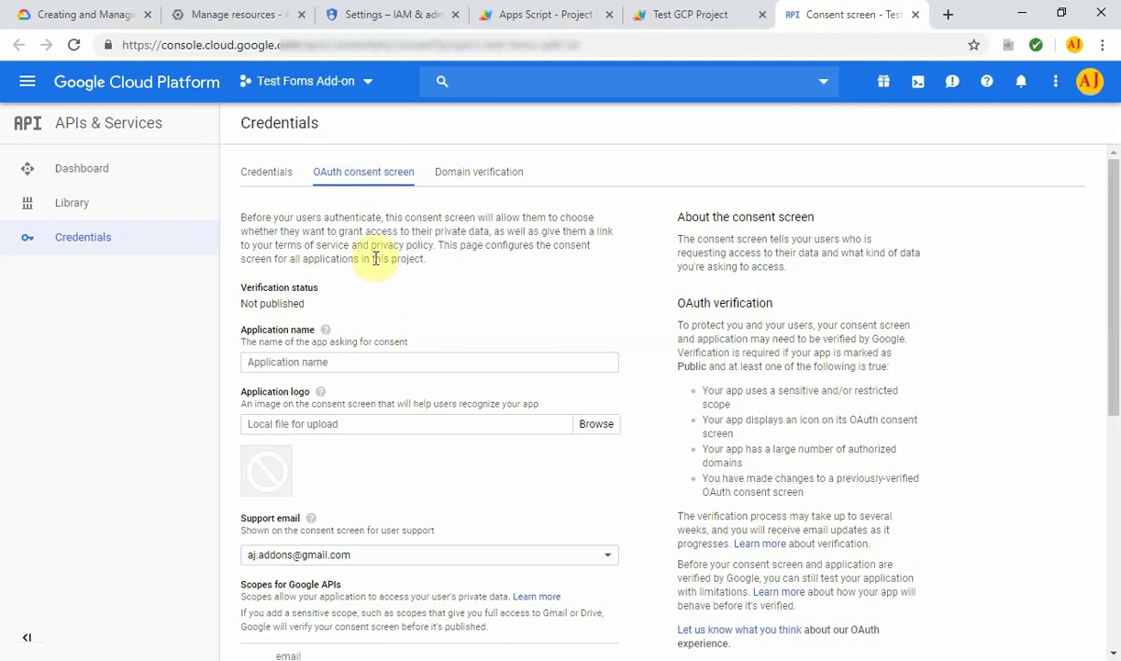
{"action": "left_click", "coordinate": [291, 362]}
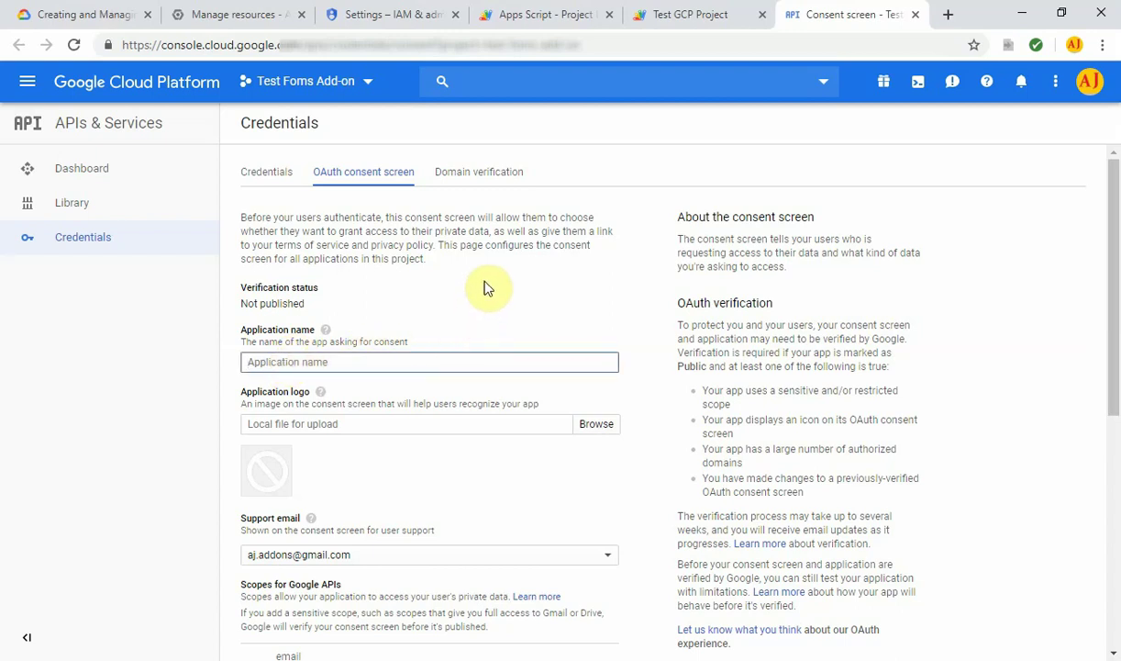
{"action": "scroll", "coordinate": [258, 643], "scroll_direction": "down", "scroll_amount": 5}
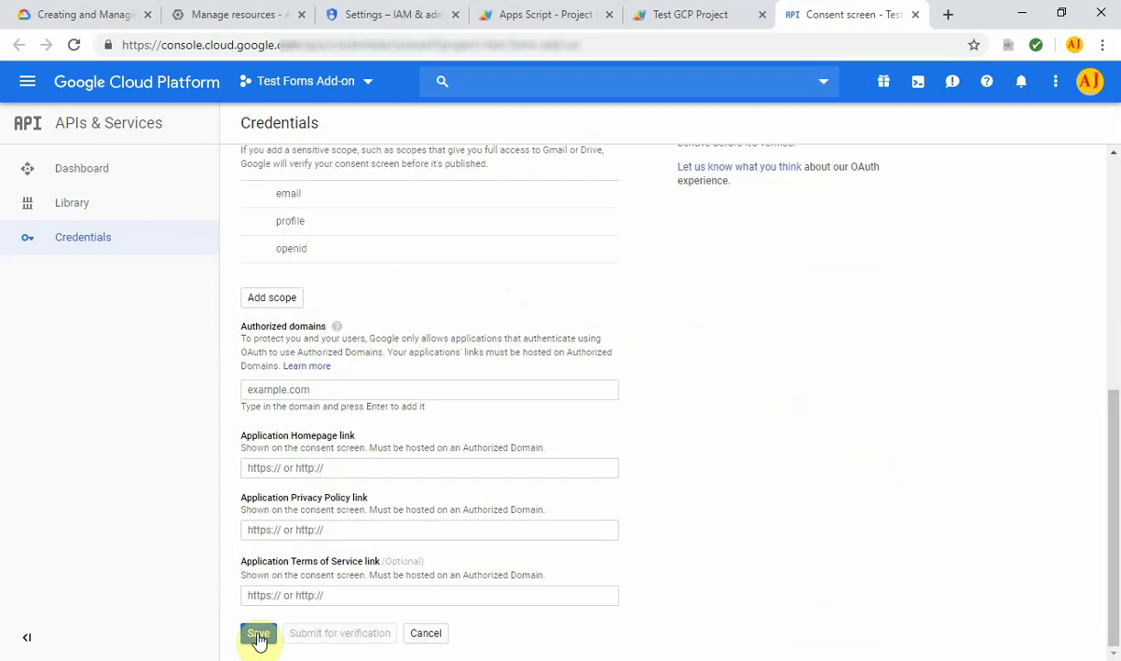
{"action": "scroll", "coordinate": [516, 419], "scroll_direction": "up", "scroll_amount": 2}
{"action": "scroll", "coordinate": [515, 419], "scroll_direction": "up", "scroll_amount": 1}
{"action": "scroll", "coordinate": [513, 418], "scroll_direction": "down", "scroll_amount": 3}
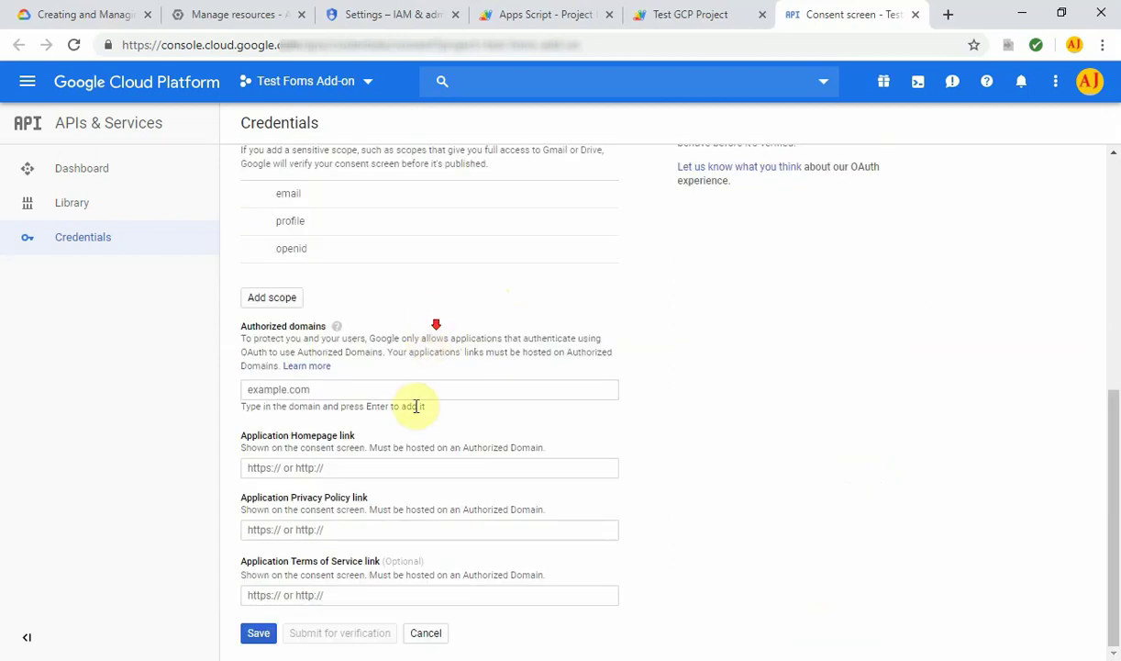
{"action": "left_click", "coordinate": [259, 634]}
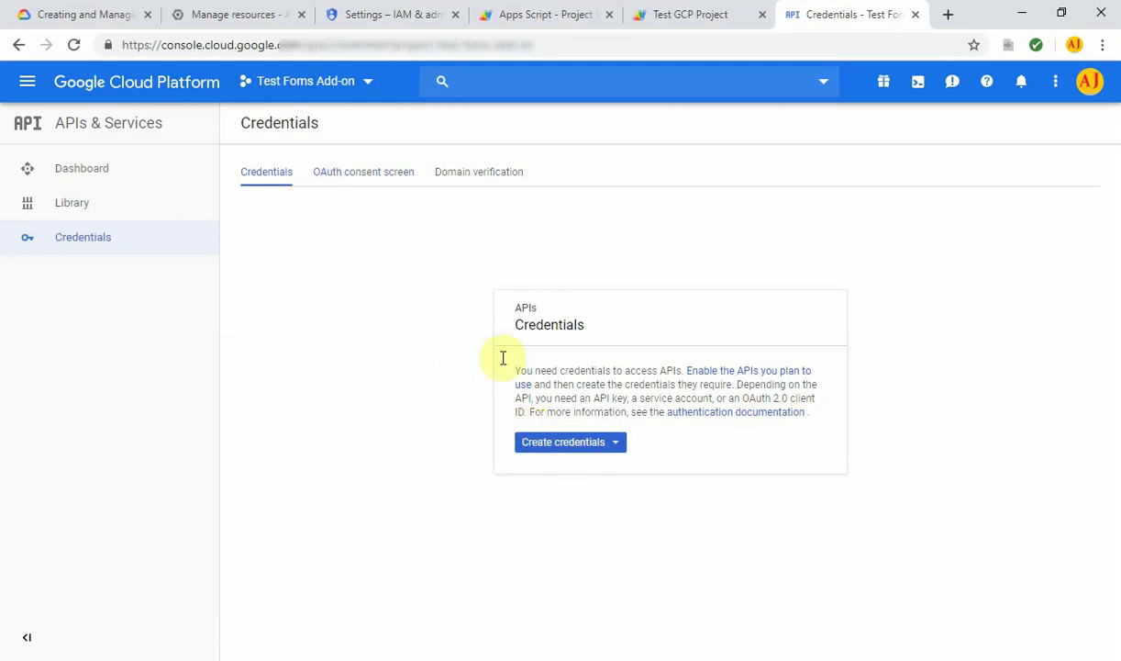
{"action": "left_click", "coordinate": [356, 180]}
- Return to the Test GCP Project script and set its Cloud Platform project using the project number already entered
{"action": "key", "text": "ctrl+shift+Tab"}
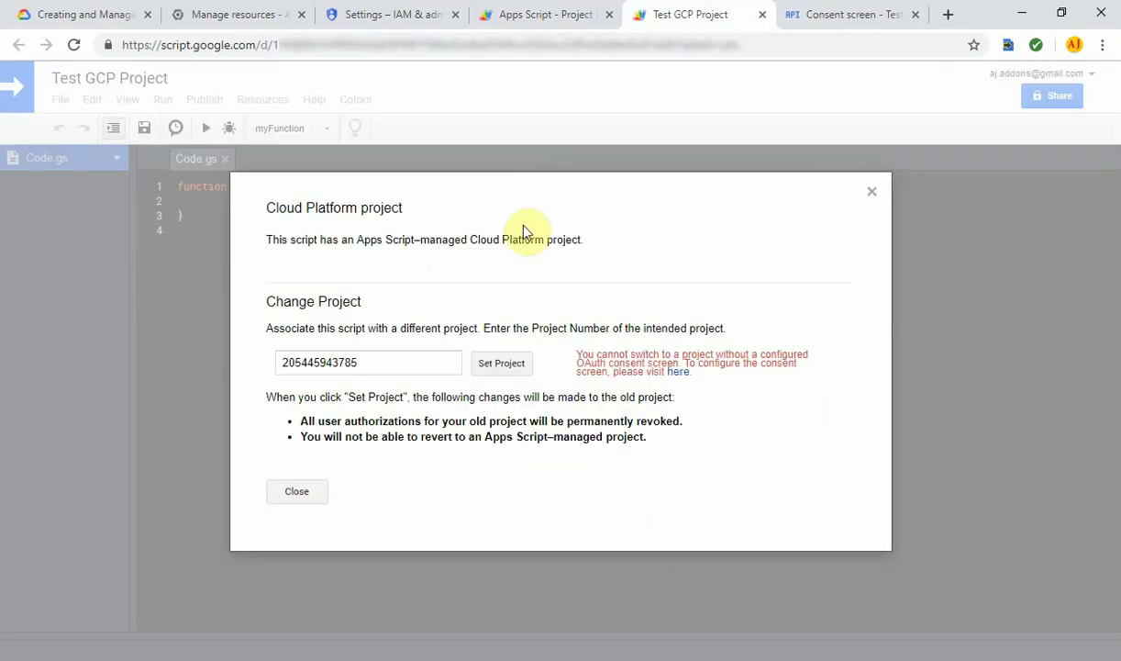
{"action": "left_click_drag", "start_coordinate": [370, 367], "coordinate": [281, 365]}
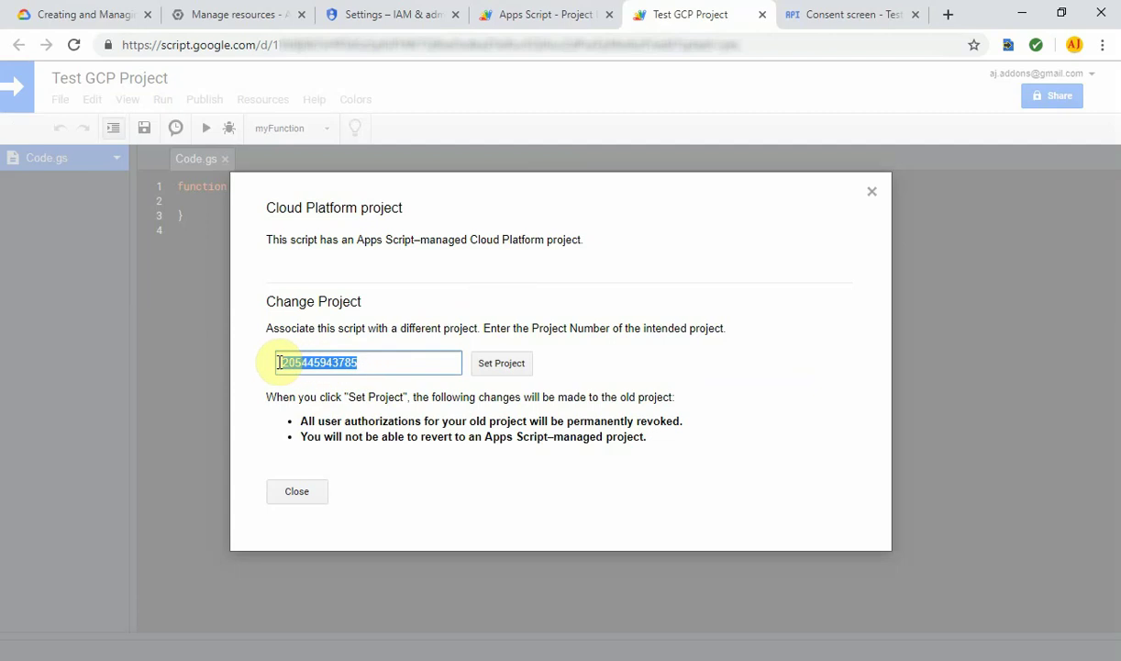
{"action": "left_click", "coordinate": [502, 365]}
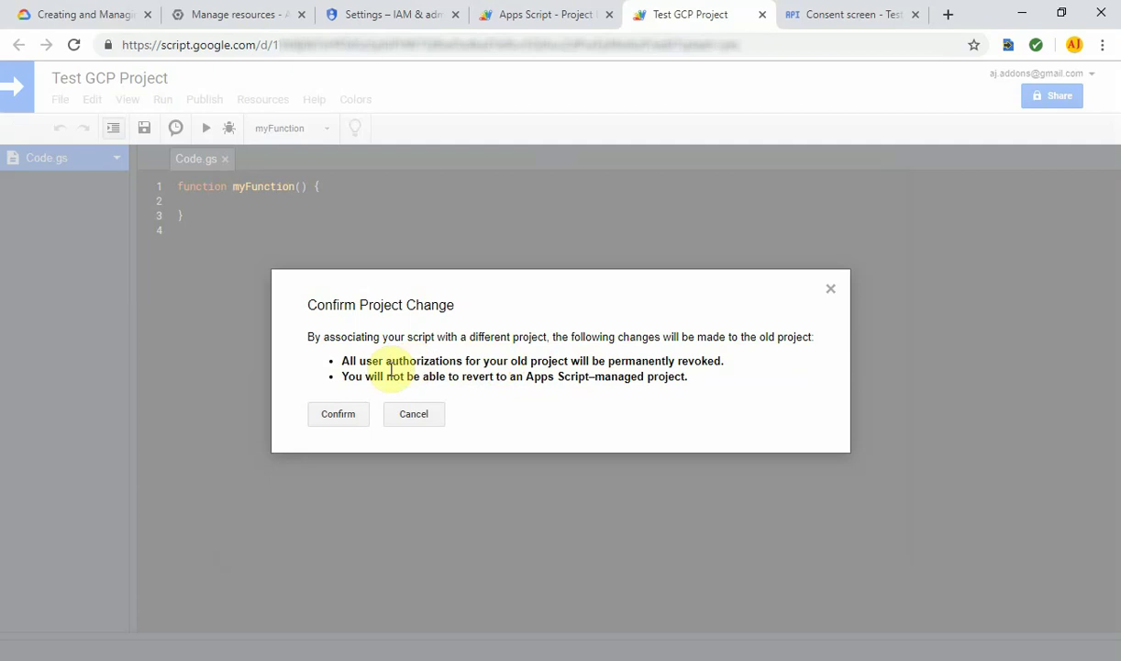
{"action": "left_click", "coordinate": [342, 415]}
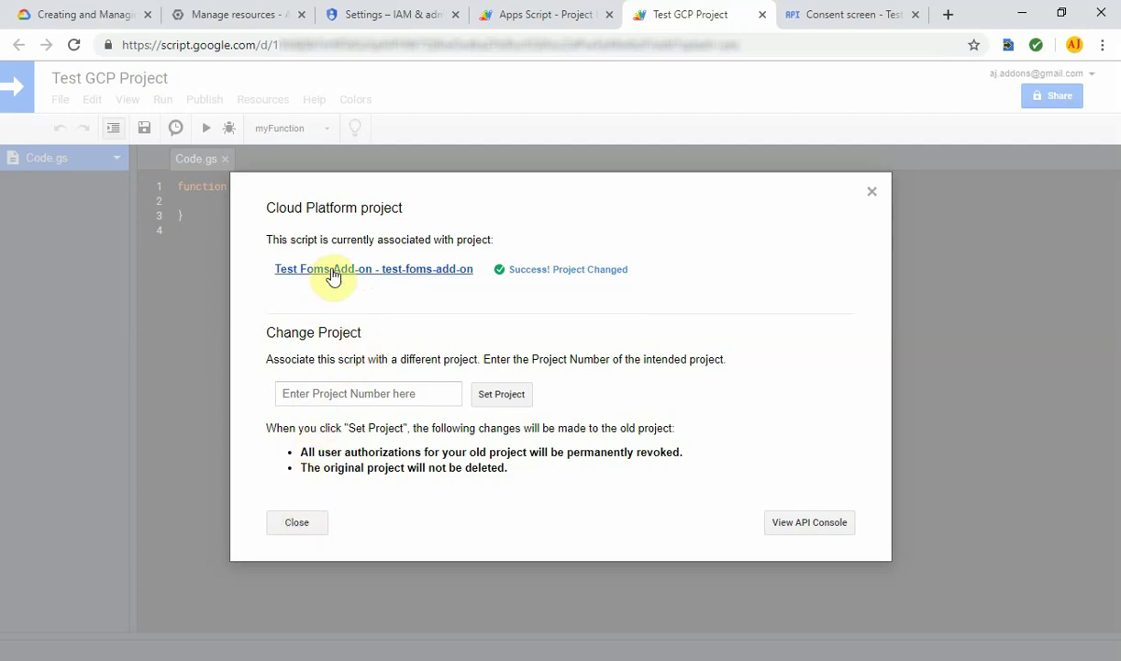
- Open the associated Test Foms Add-on project's dashboard from the script and check its project selector
{"action": "left_click", "coordinate": [402, 274]}
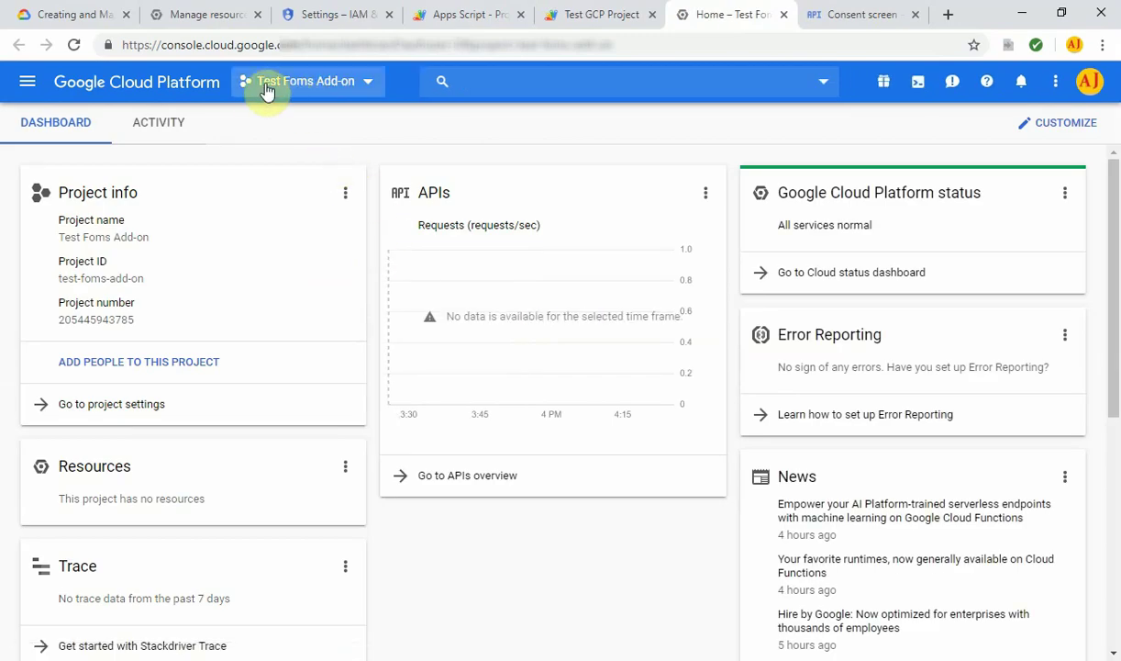
{"action": "left_click", "coordinate": [368, 85]}
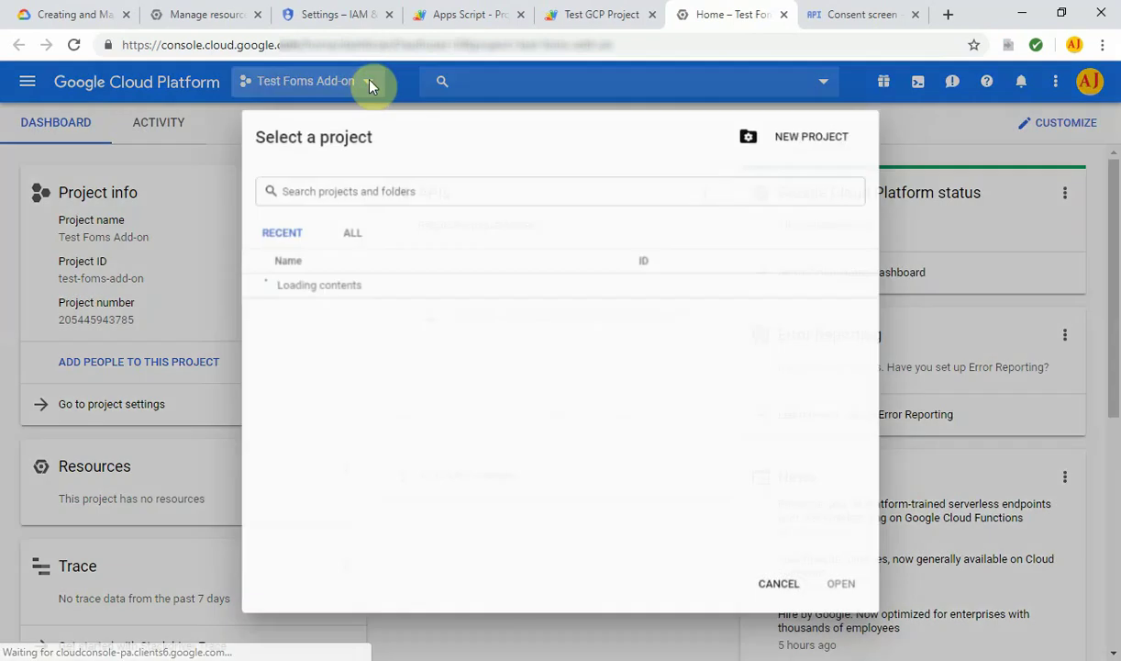
{"action": "left_click", "coordinate": [369, 88]}
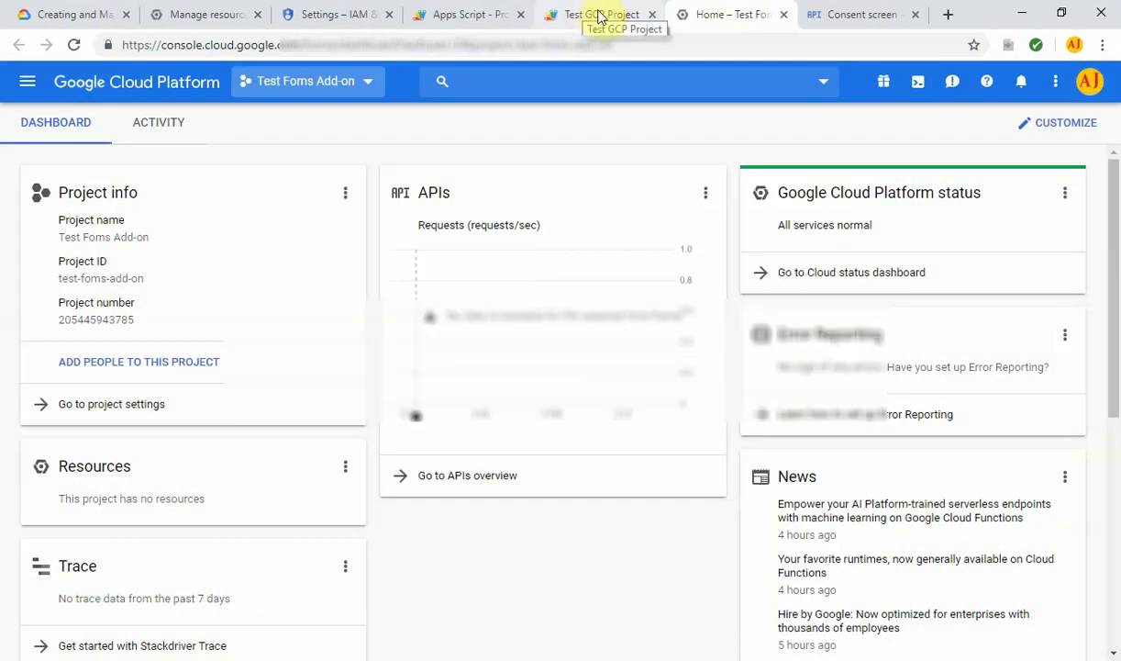
- Go back to the Test GCP Project script and close the Cloud Platform project dialog
{"action": "left_click", "coordinate": [599, 16]}
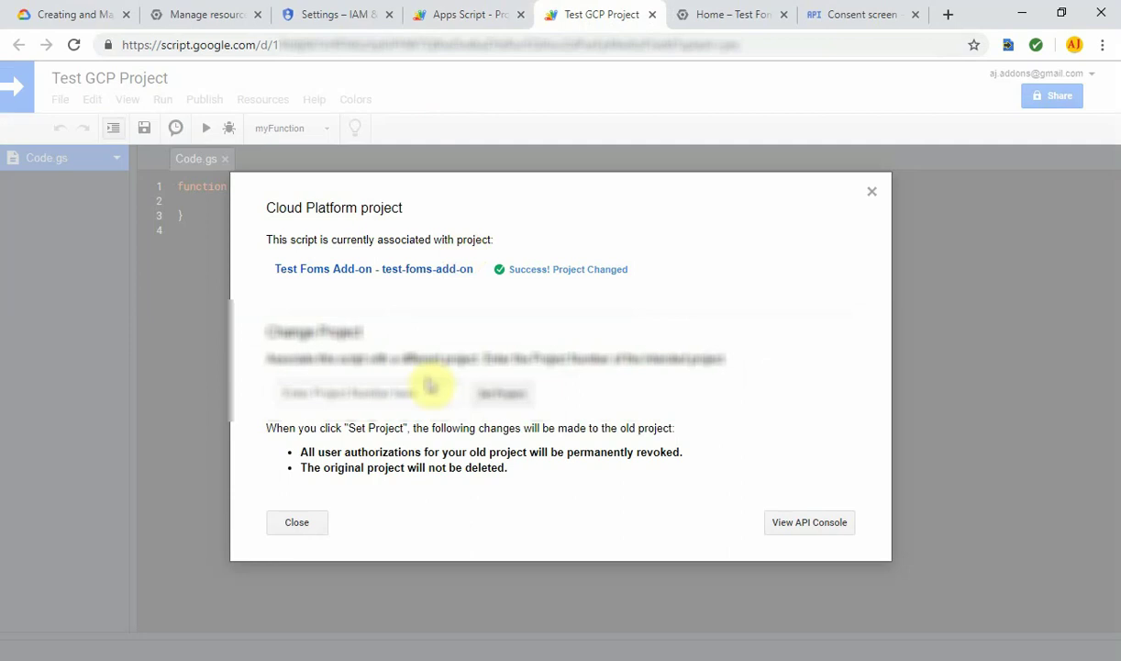
{"action": "left_click", "coordinate": [296, 523]}
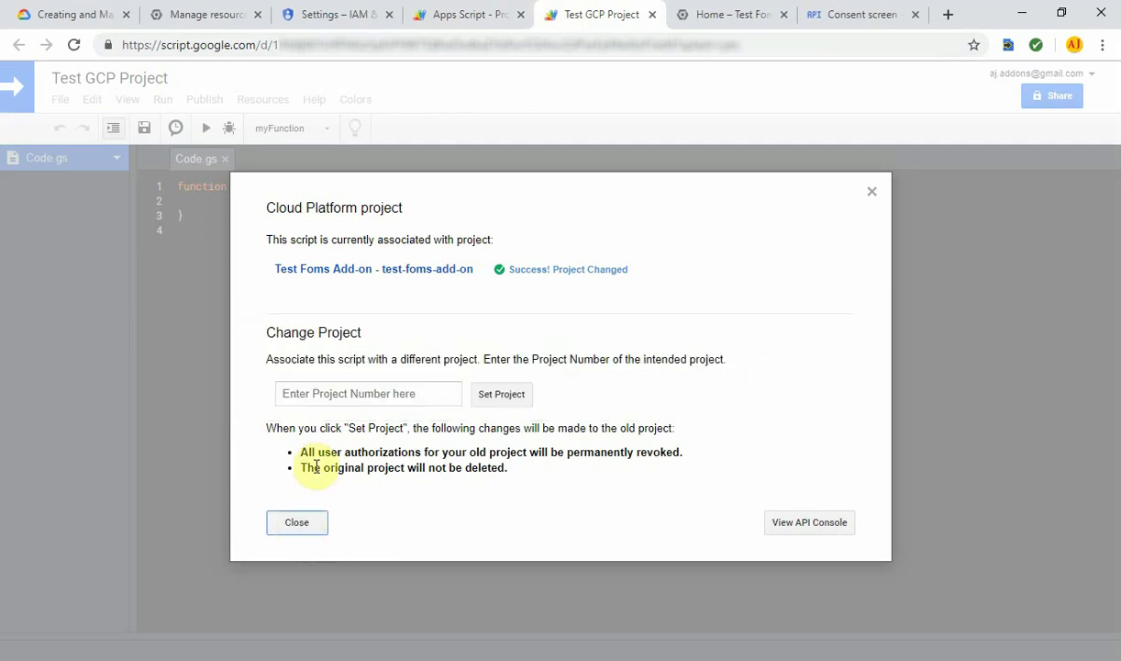
{"action": "left_click", "coordinate": [873, 193]}
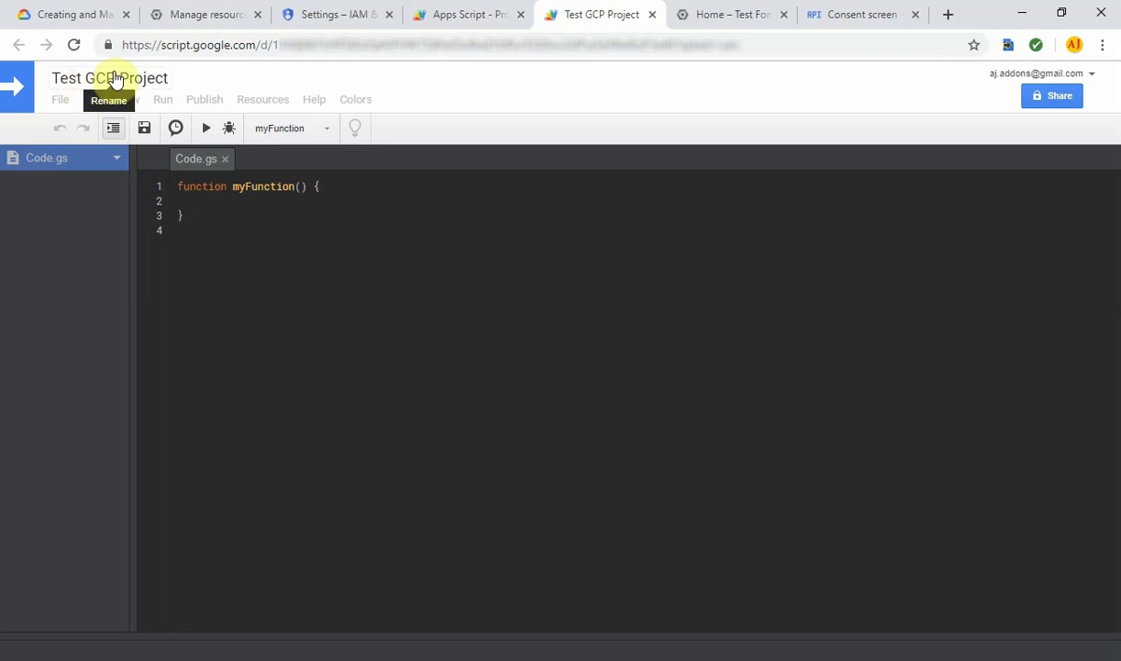
{"action": "left_click", "coordinate": [204, 229]}
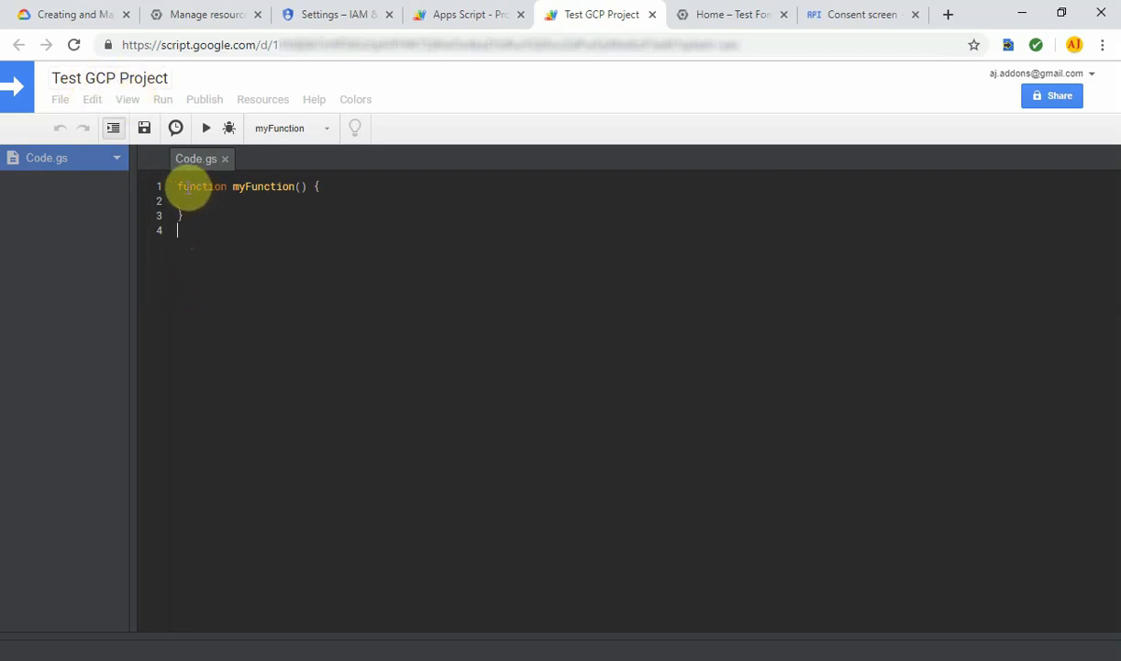
{"action": "left_click", "coordinate": [83, 163]}
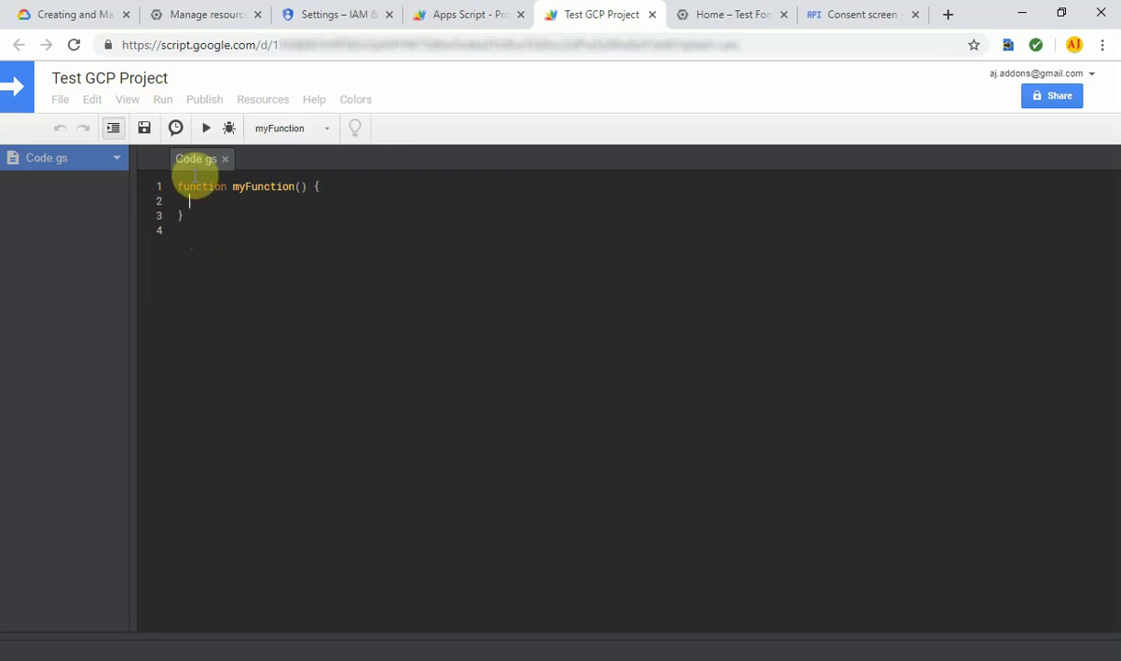
- Reopen the script's Cloud Platform project details and open the linked Test Foms Add-on project in the console
{"action": "left_click", "coordinate": [257, 103]}
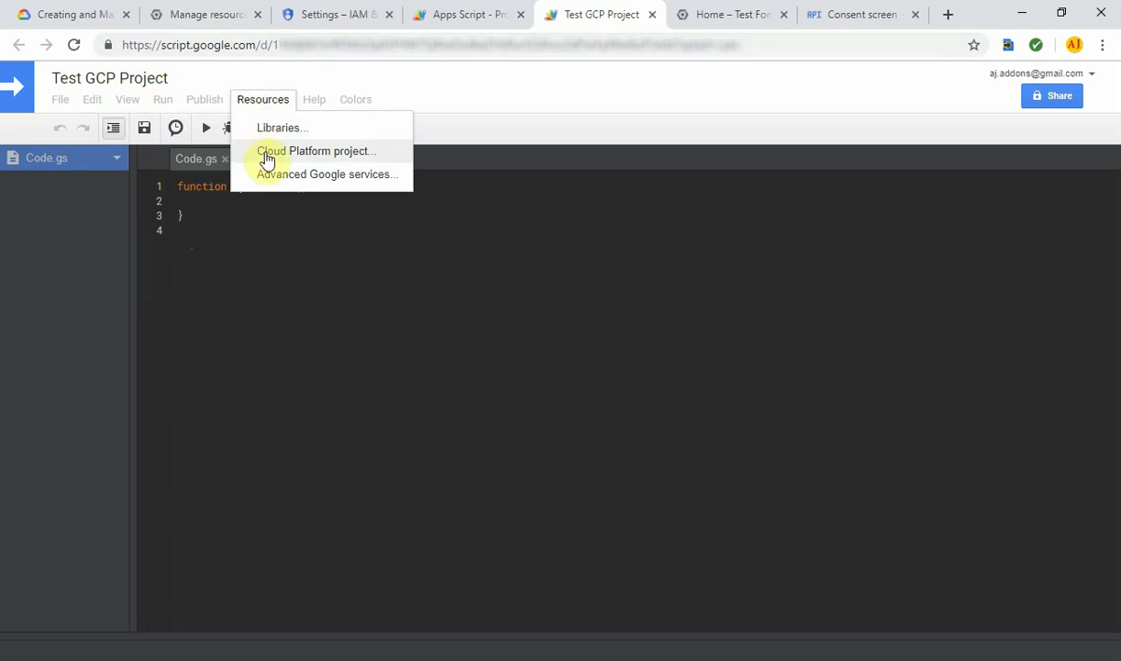
{"action": "left_click", "coordinate": [313, 151]}
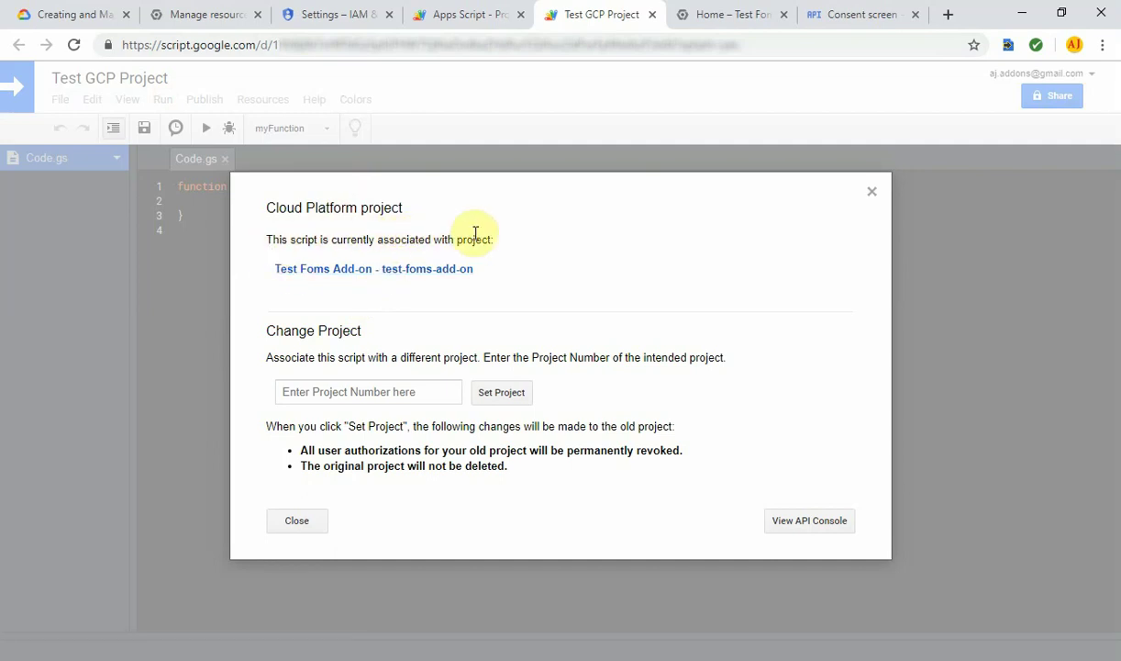
{"action": "left_click", "coordinate": [412, 272]}
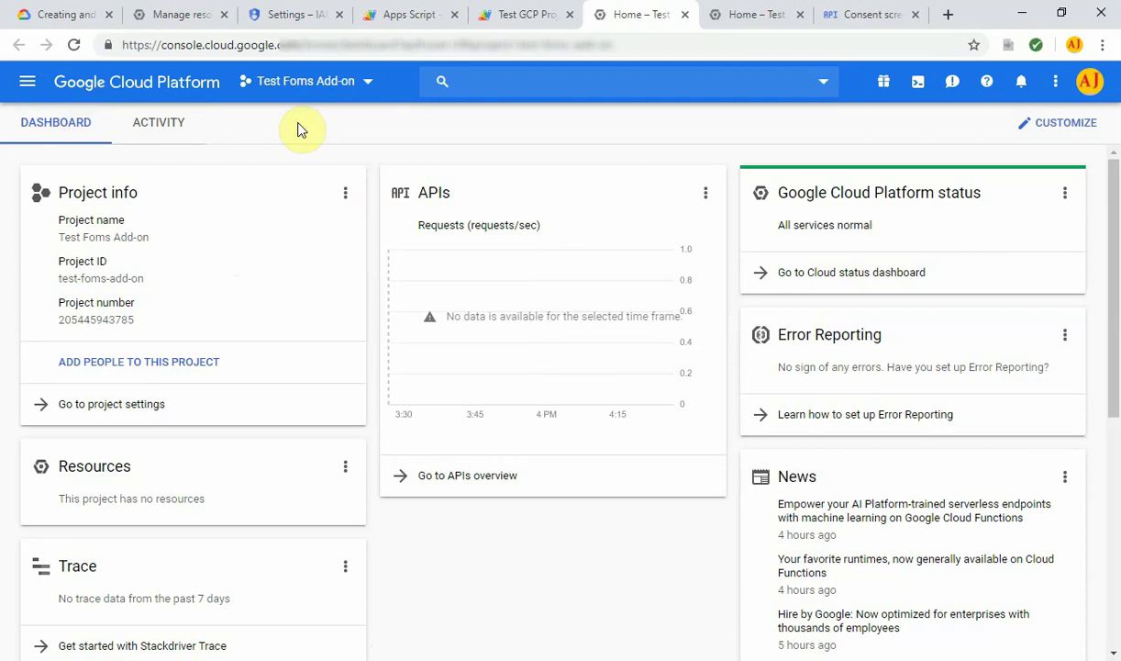
- Open the API Library from the project's APIs & Services dashboard and search it for "G S"
{"action": "left_click", "coordinate": [30, 85]}
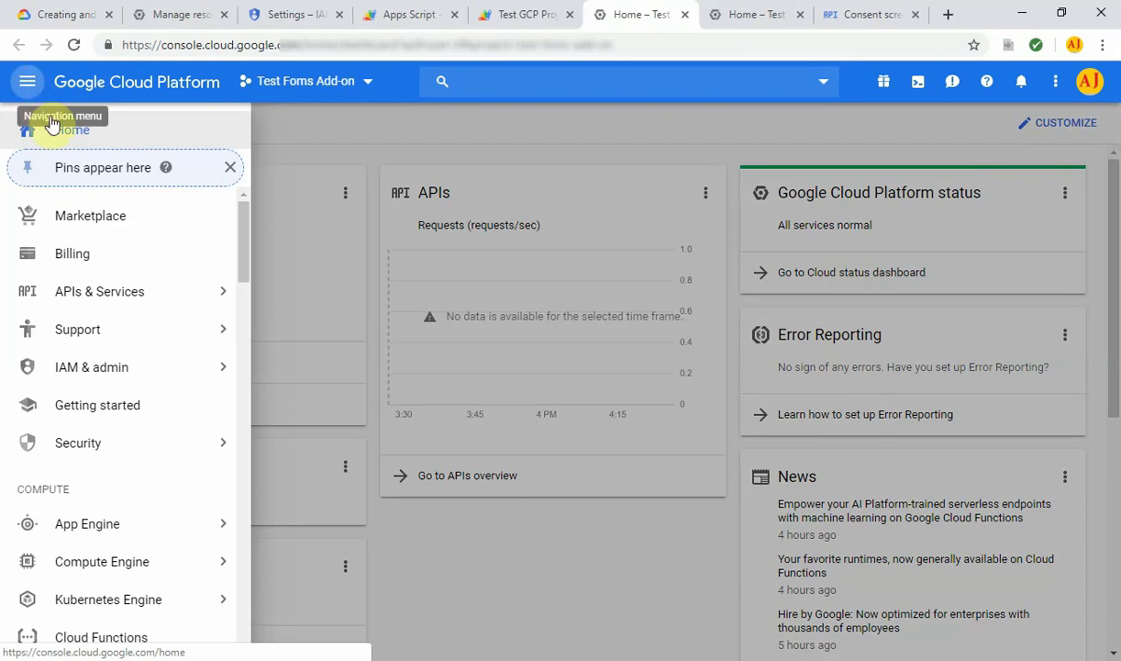
{"action": "mouse_move", "coordinate": [120, 306]}
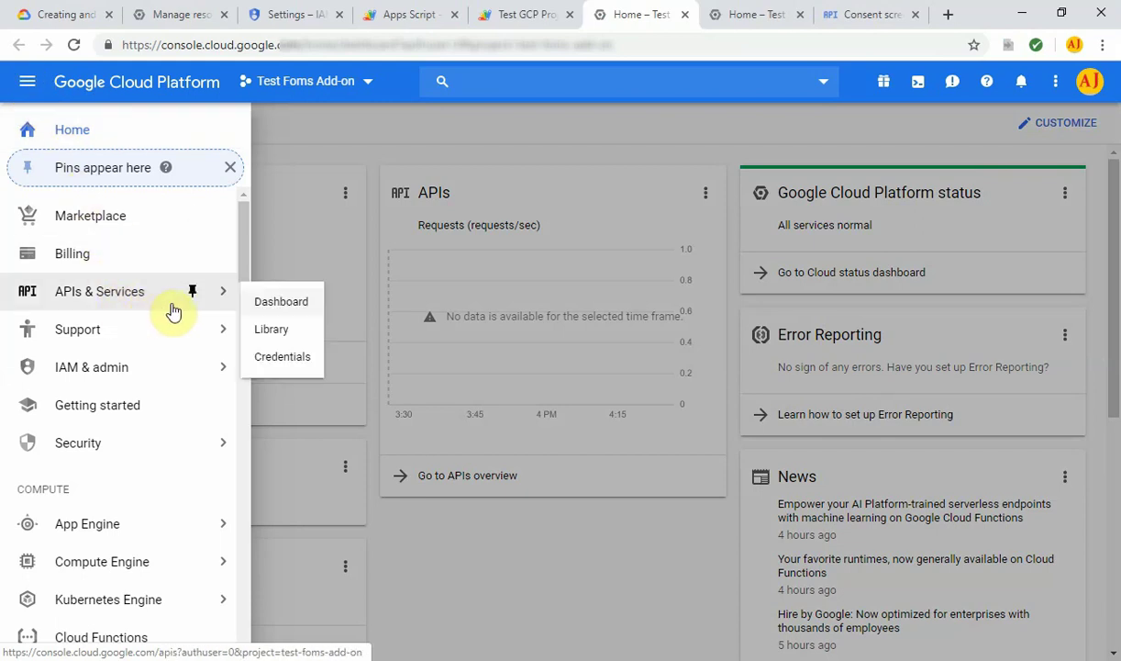
{"action": "left_click", "coordinate": [280, 305]}
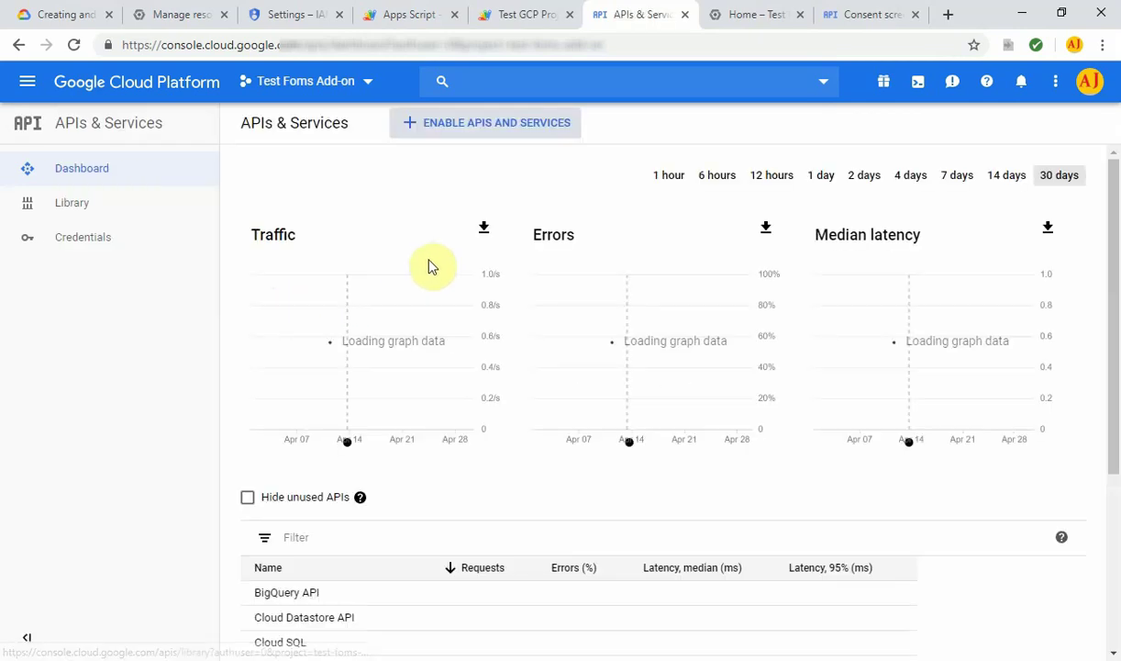
{"action": "left_click", "coordinate": [506, 127]}
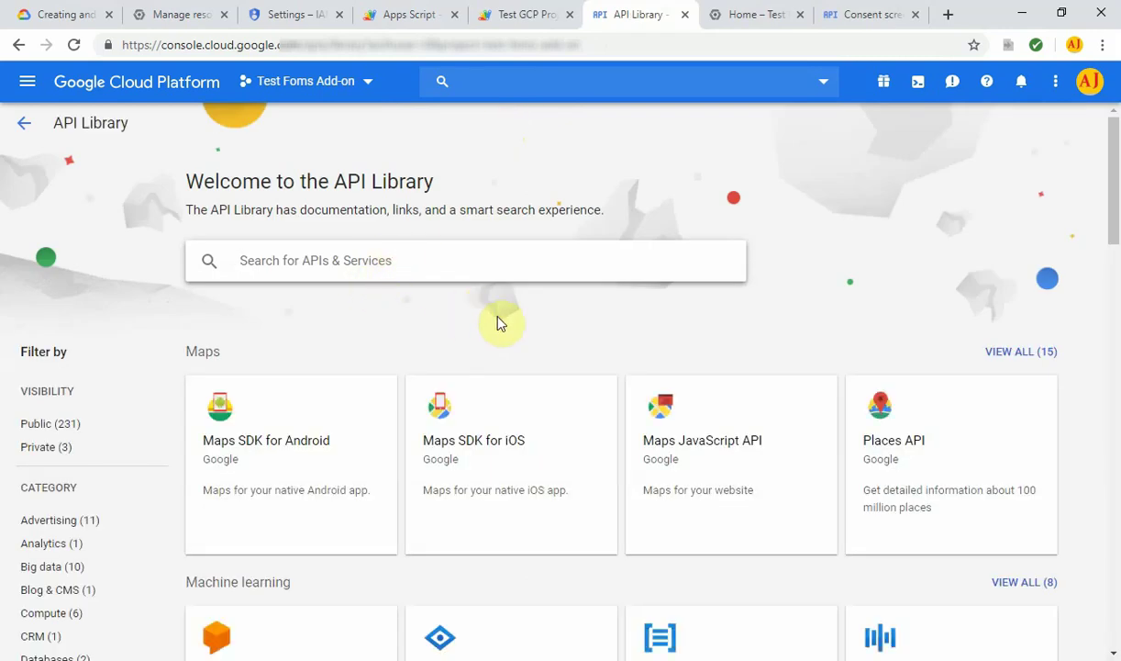
{"action": "type", "text": "G"}
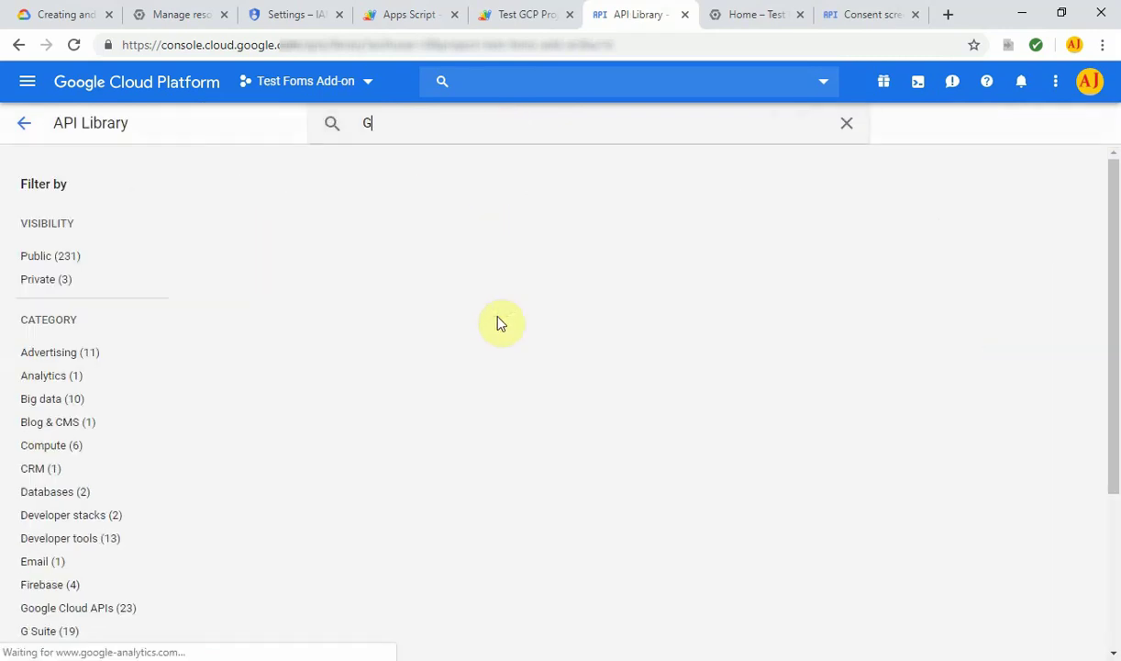
{"action": "type", "text": " S"}
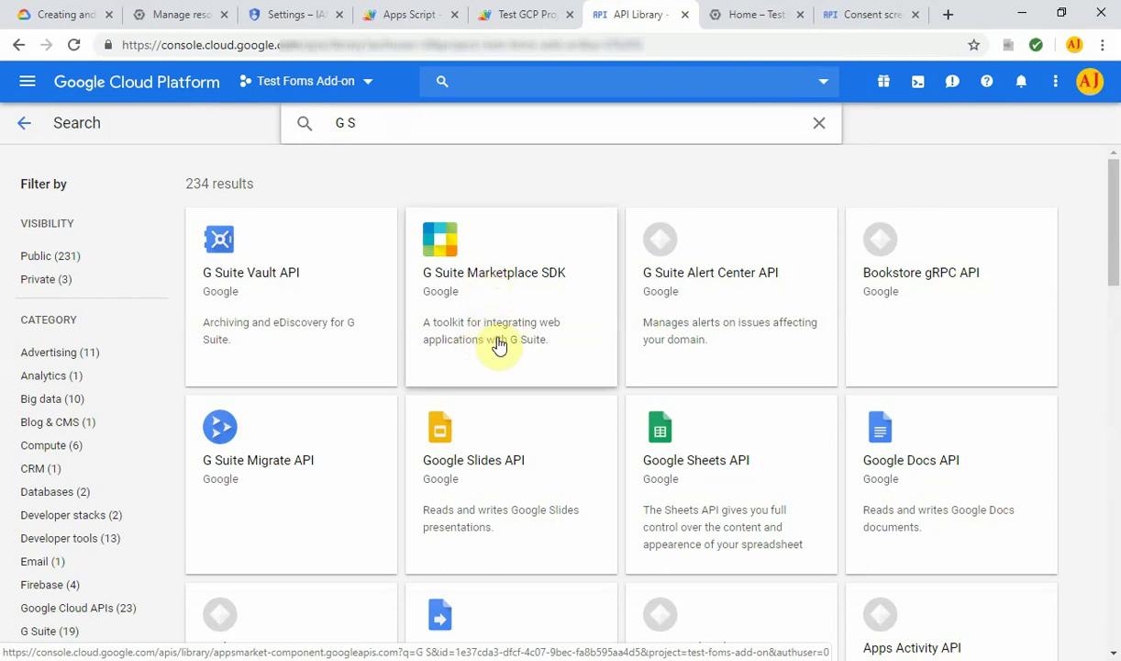
- Enable the G Suite Marketplace SDK for the Test Foms Add-on project and open its configuration page
{"action": "left_click", "coordinate": [519, 278]}
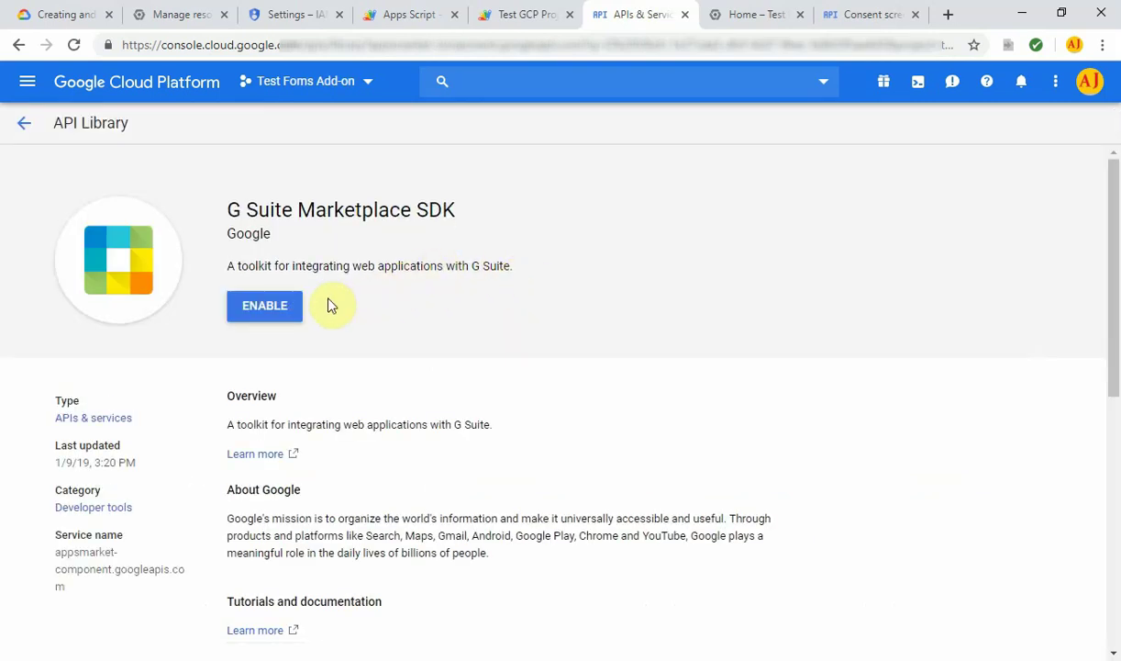
{"action": "left_click", "coordinate": [266, 308]}
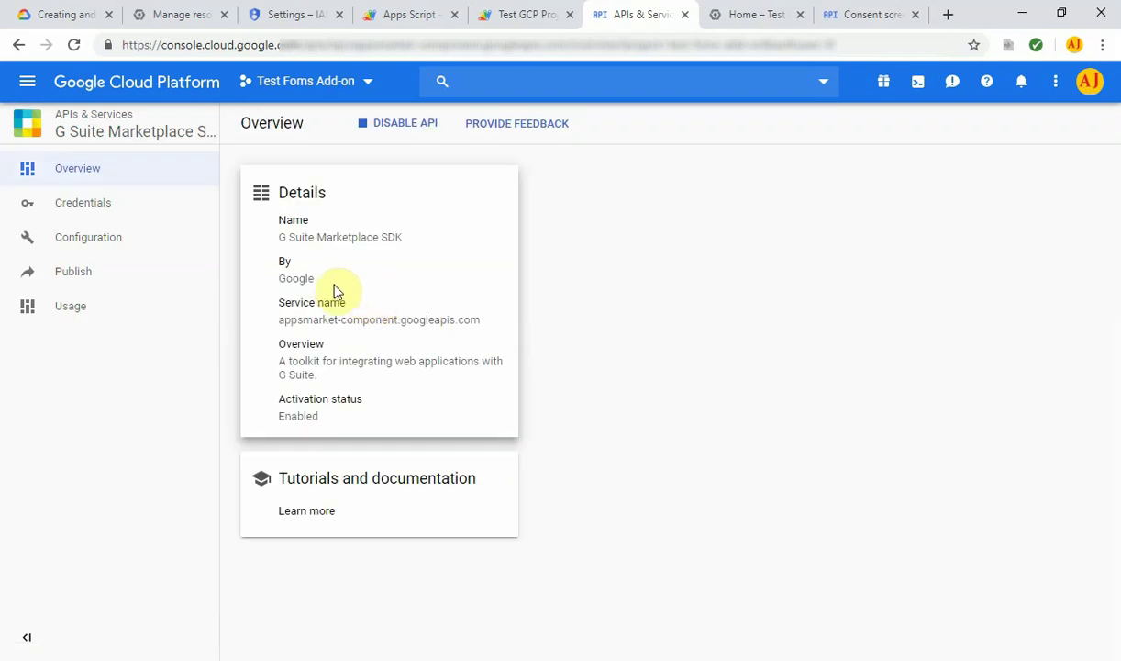
{"action": "left_click", "coordinate": [84, 242]}
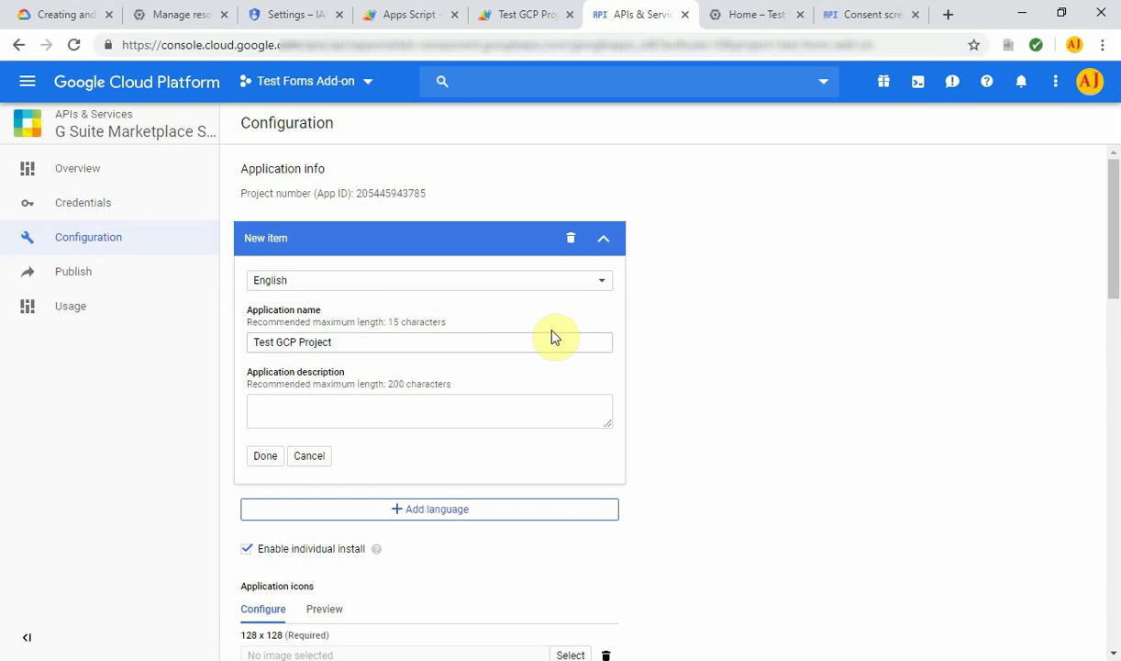
- Check the G Suite Marketplace SDK's Publish page, then return to its configuration page
{"action": "scroll", "coordinate": [550, 334], "scroll_direction": "down", "scroll_amount": 5}
{"action": "left_click", "coordinate": [73, 270]}
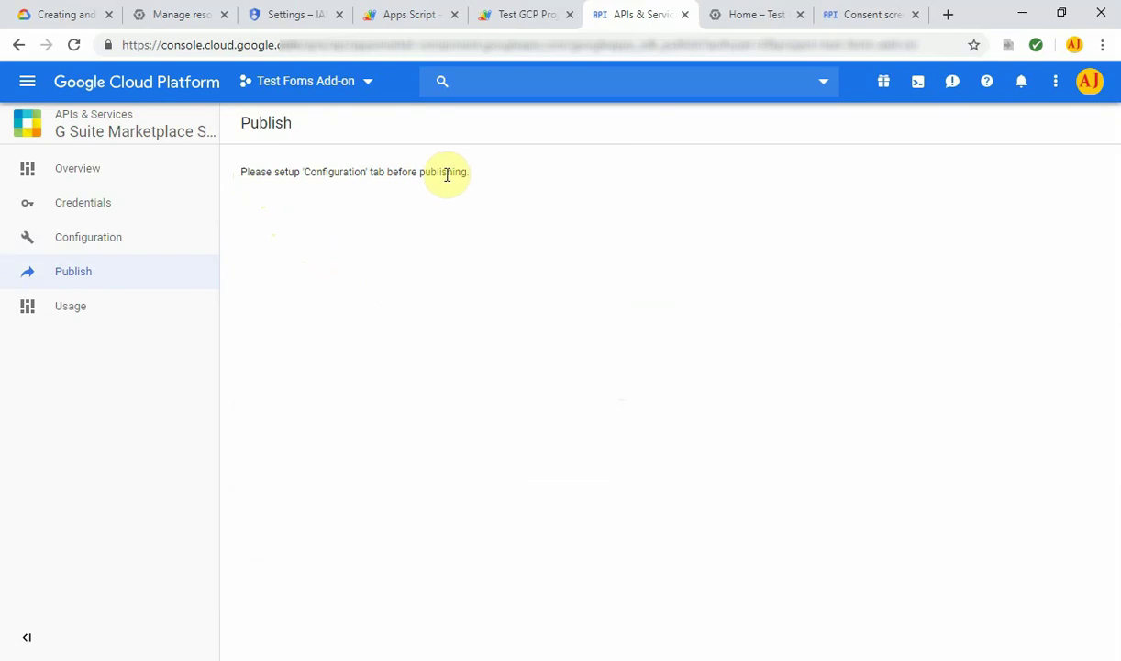
{"action": "left_click", "coordinate": [114, 241]}
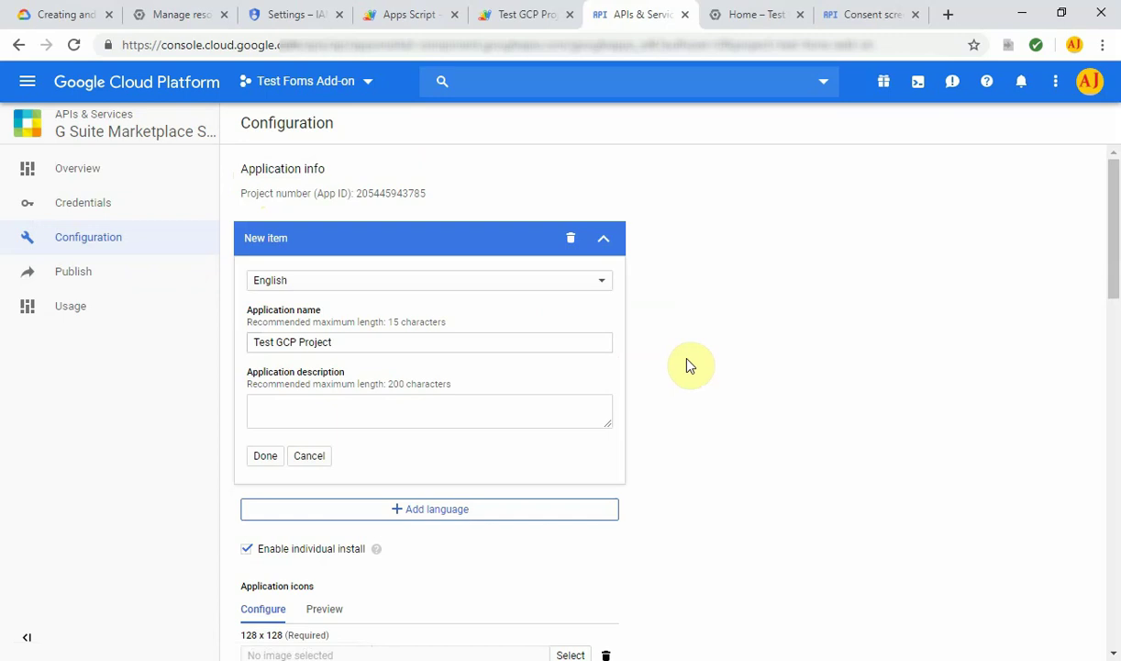
- Examine the SDK configuration form's application icons, support URLs, OAuth 2.0 scopes, extension options and Google Analytics ID field down to its save option
{"action": "scroll", "coordinate": [689, 365], "scroll_direction": "down", "scroll_amount": 5}
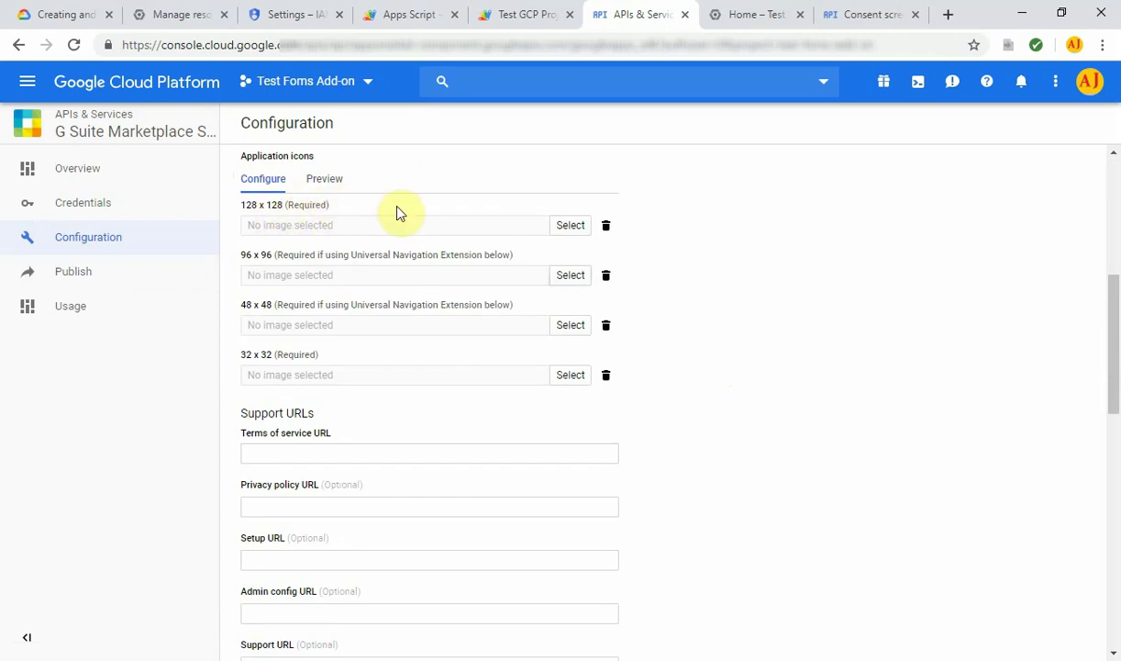
{"action": "scroll", "coordinate": [386, 204], "scroll_direction": "up", "scroll_amount": 1}
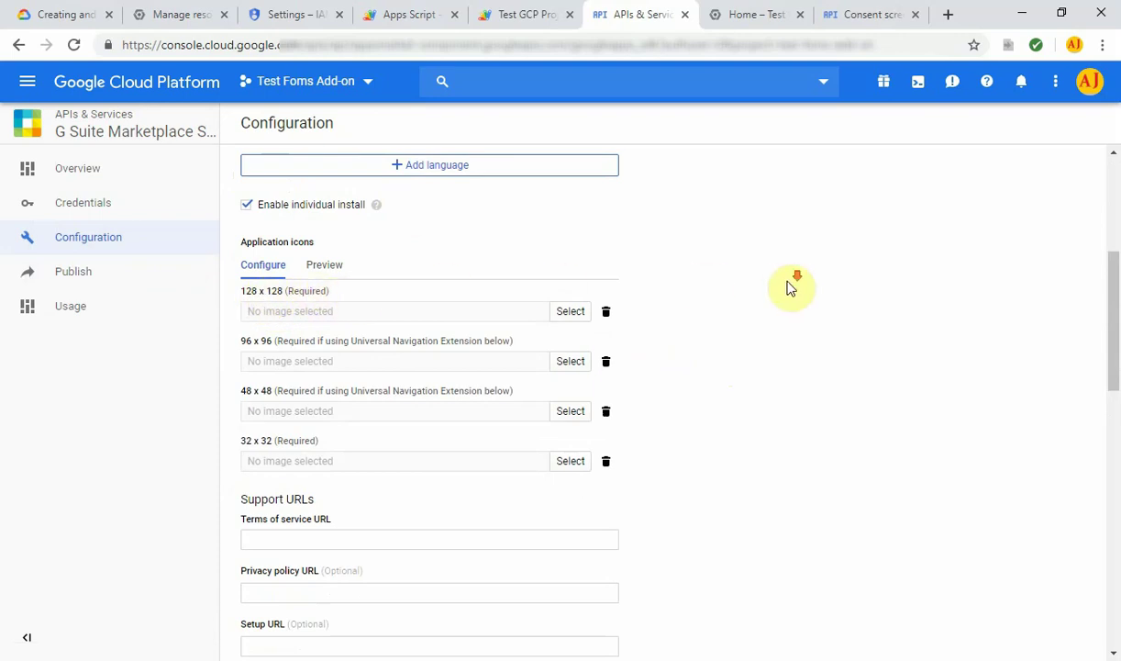
{"action": "scroll", "coordinate": [791, 288], "scroll_direction": "down", "scroll_amount": 1}
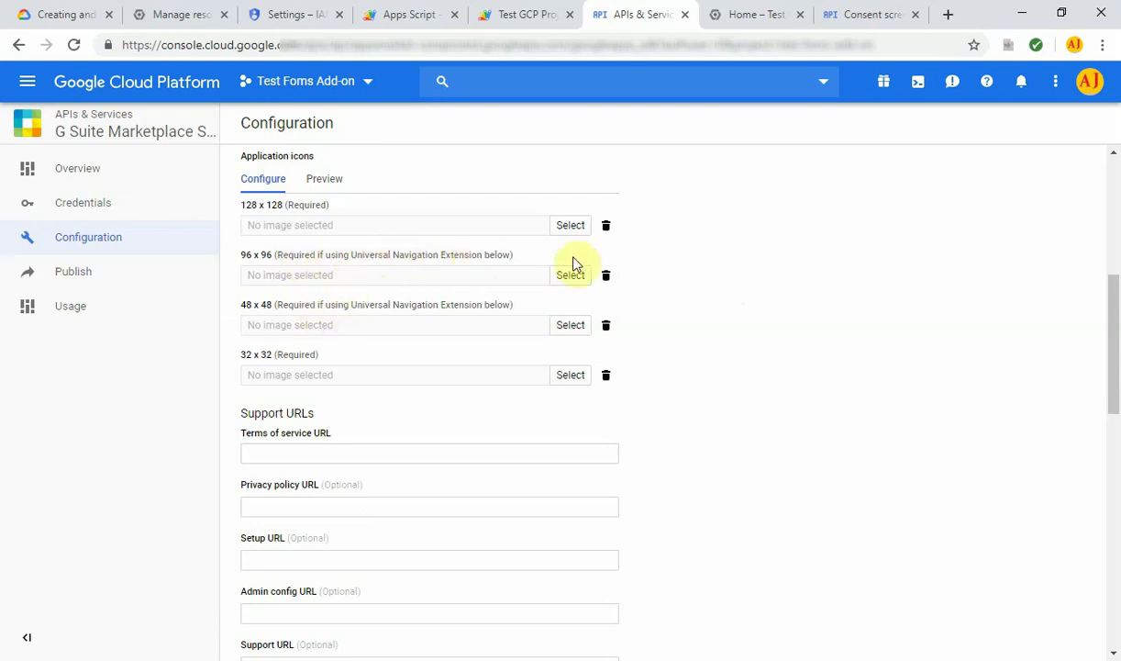
{"action": "scroll", "coordinate": [823, 271], "scroll_direction": "down", "scroll_amount": 1}
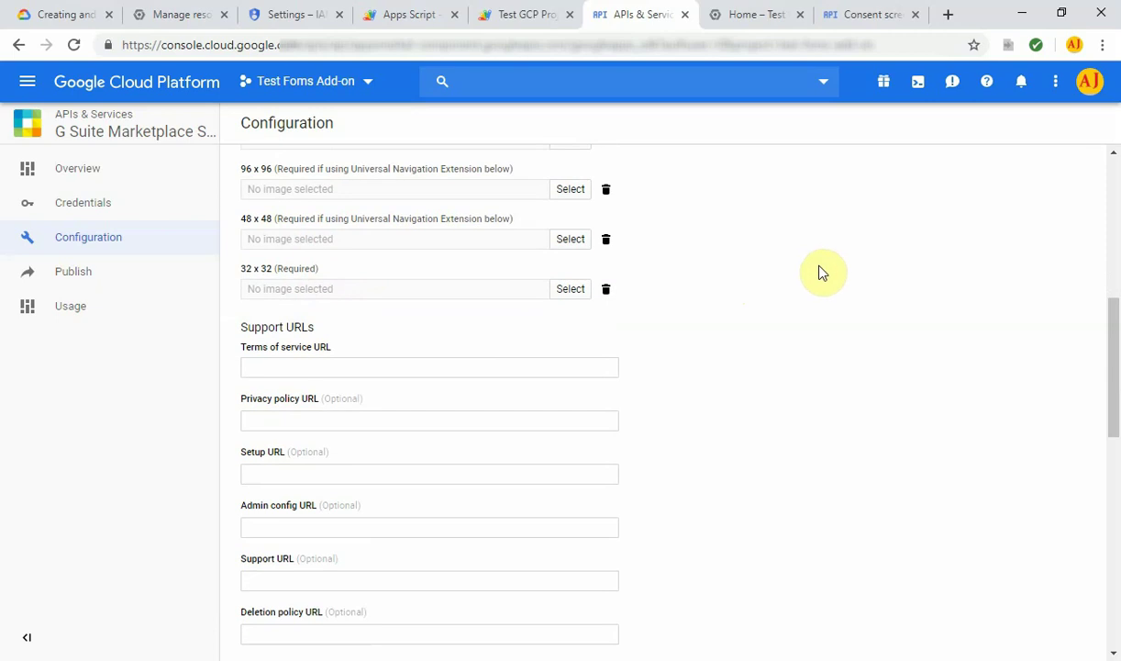
{"action": "scroll", "coordinate": [823, 271], "scroll_direction": "up", "scroll_amount": 1}
{"action": "scroll", "coordinate": [823, 270], "scroll_direction": "up", "scroll_amount": 1}
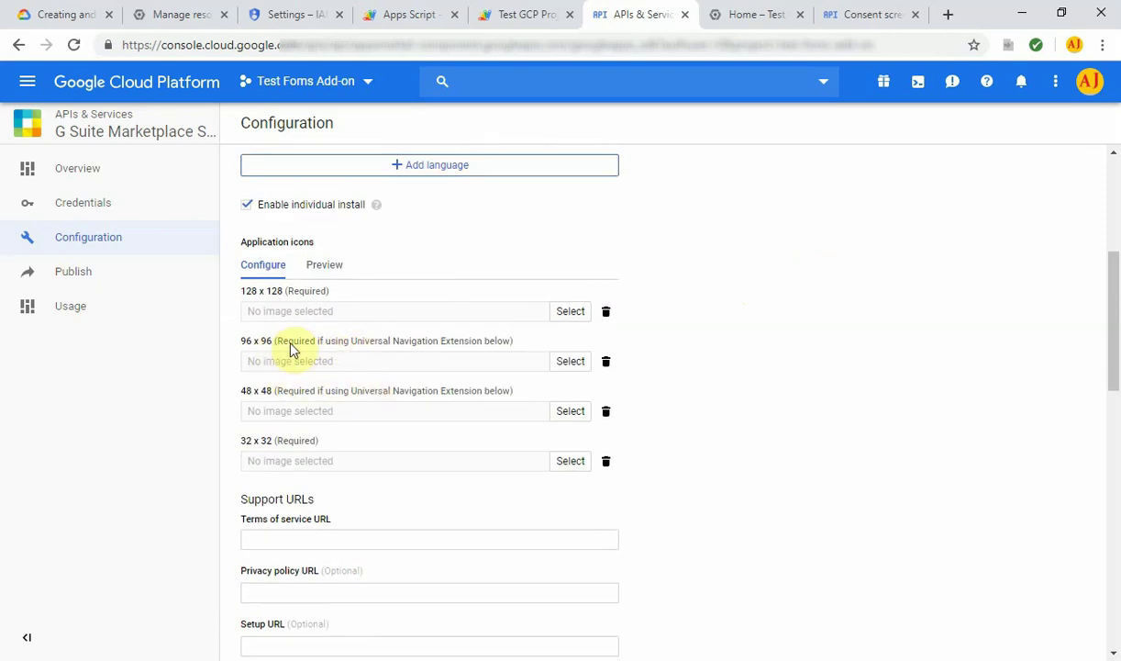
{"action": "scroll", "coordinate": [783, 365], "scroll_direction": "down", "scroll_amount": 3}
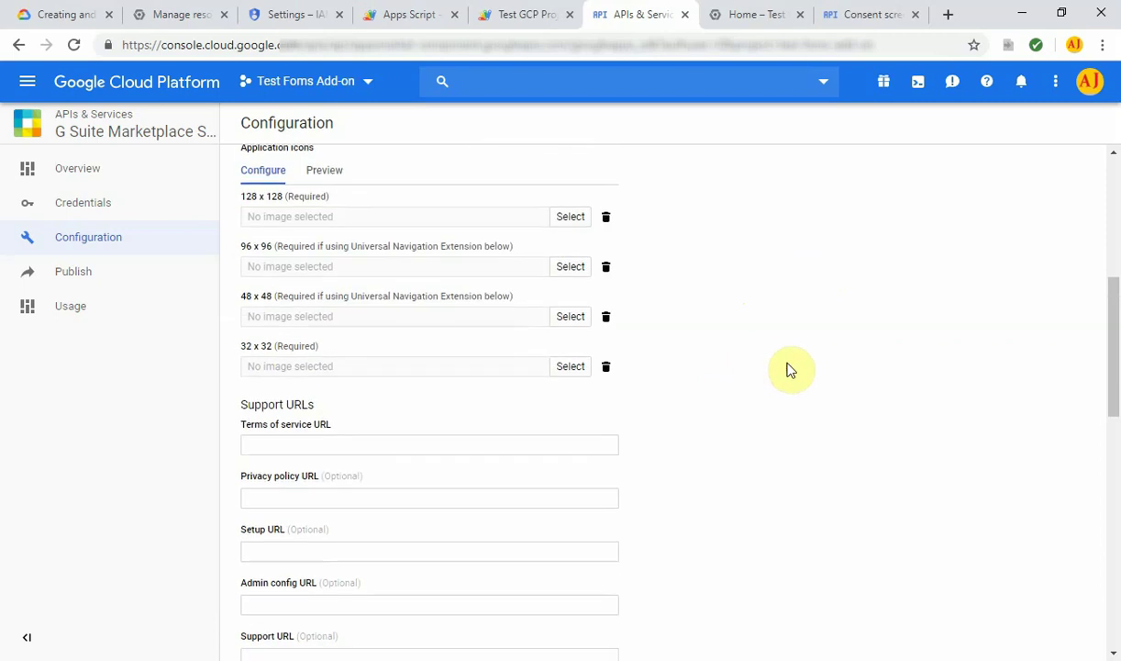
{"action": "scroll", "coordinate": [791, 370], "scroll_direction": "down", "scroll_amount": 1}
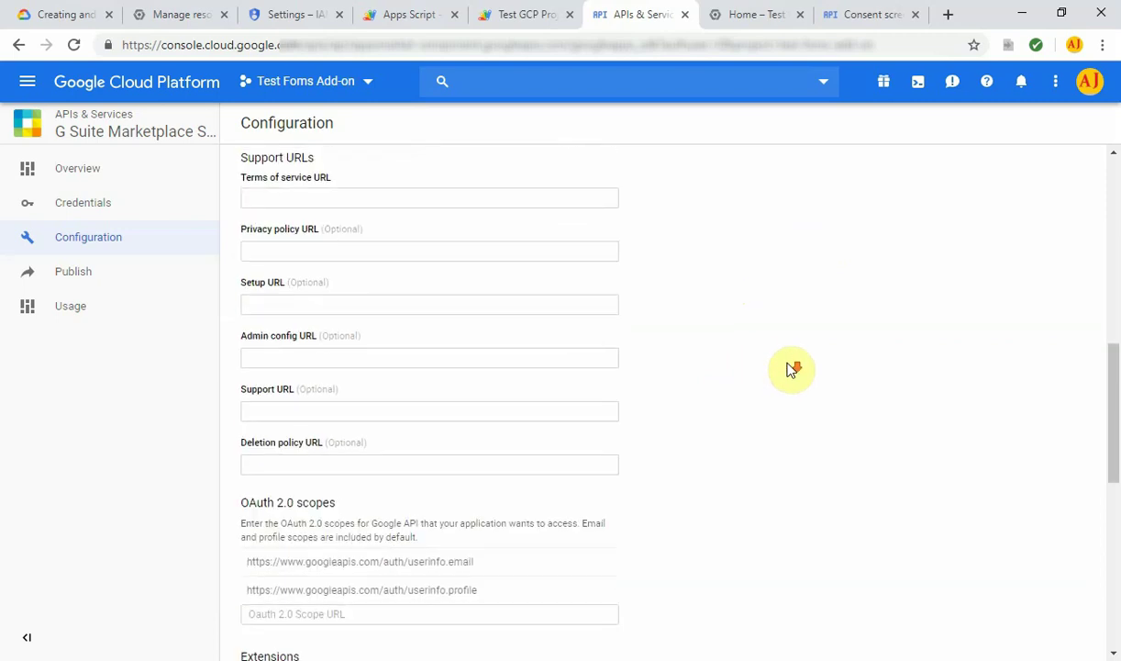
{"action": "left_click", "coordinate": [308, 194]}
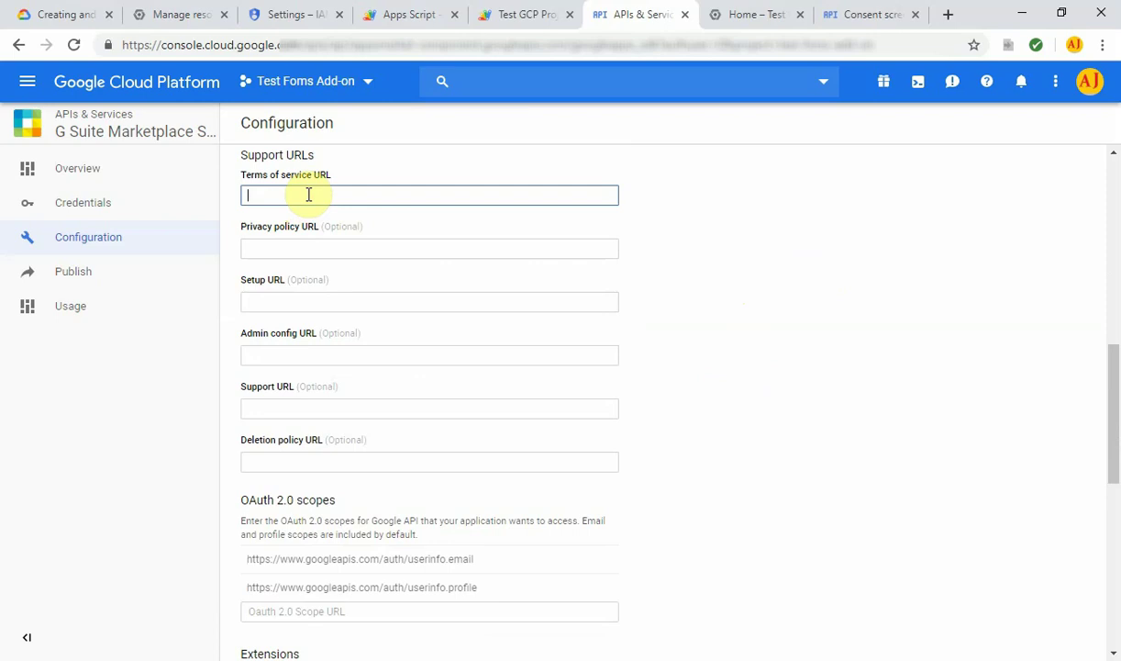
{"action": "scroll", "coordinate": [821, 348], "scroll_direction": "down", "scroll_amount": 6}
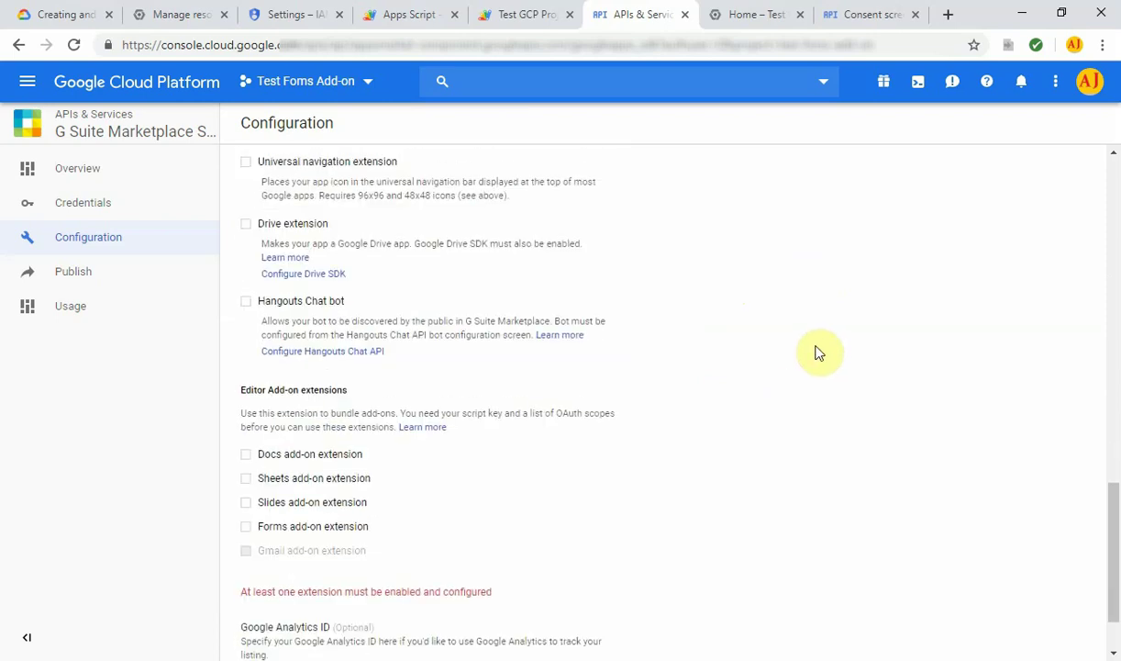
{"action": "scroll", "coordinate": [820, 354], "scroll_direction": "down", "scroll_amount": 1}
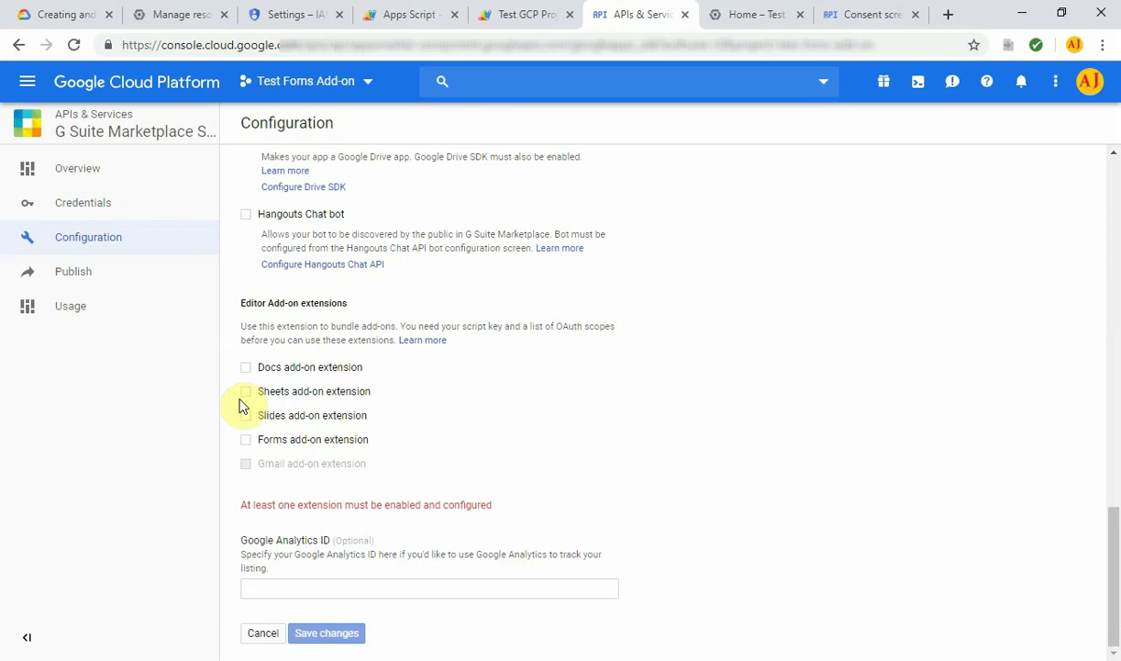
{"action": "left_click", "coordinate": [328, 633]}
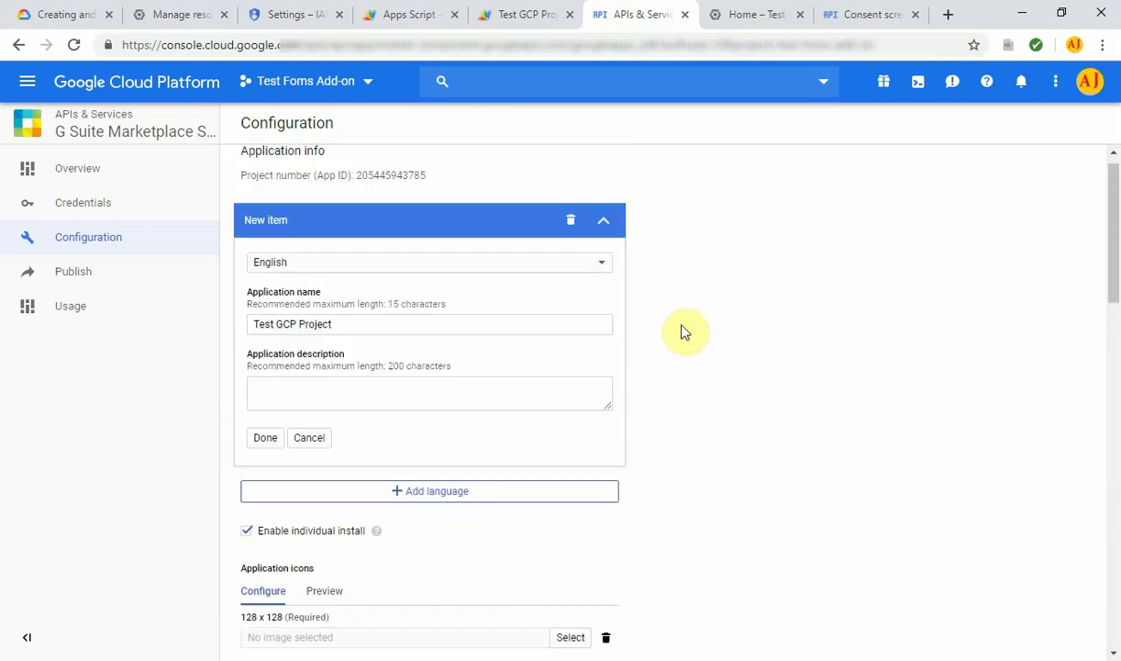